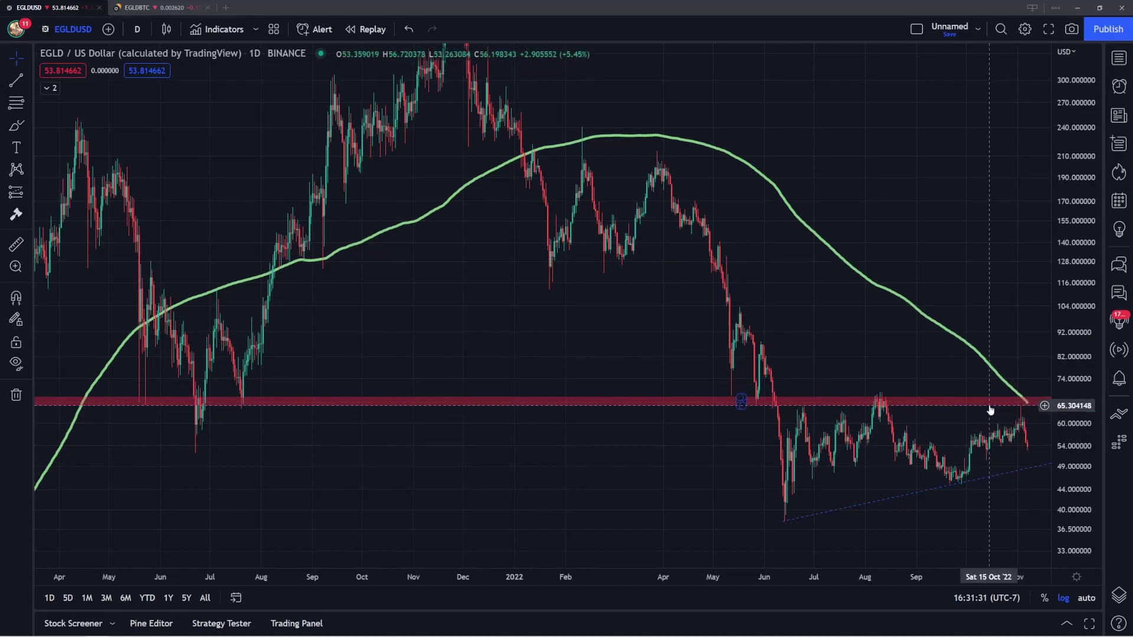
Look at the EGLDBTC chart, return to EGLDUSD and brush a green circle around the May 2021 lows at the red zone.
left_click(169, 8)
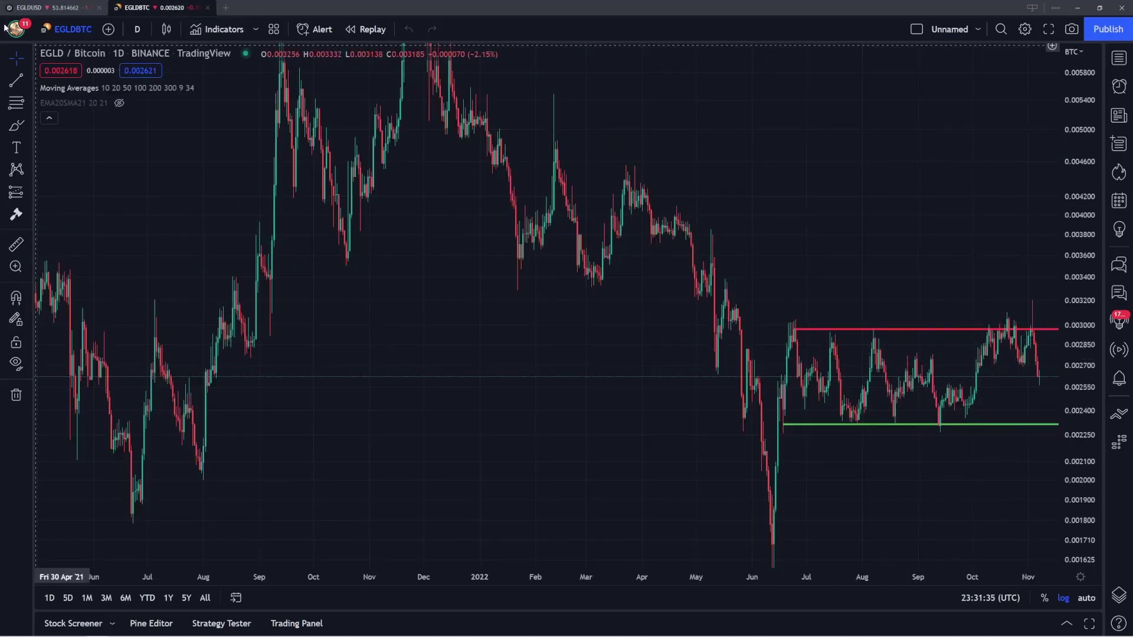
left_click(47, 8)
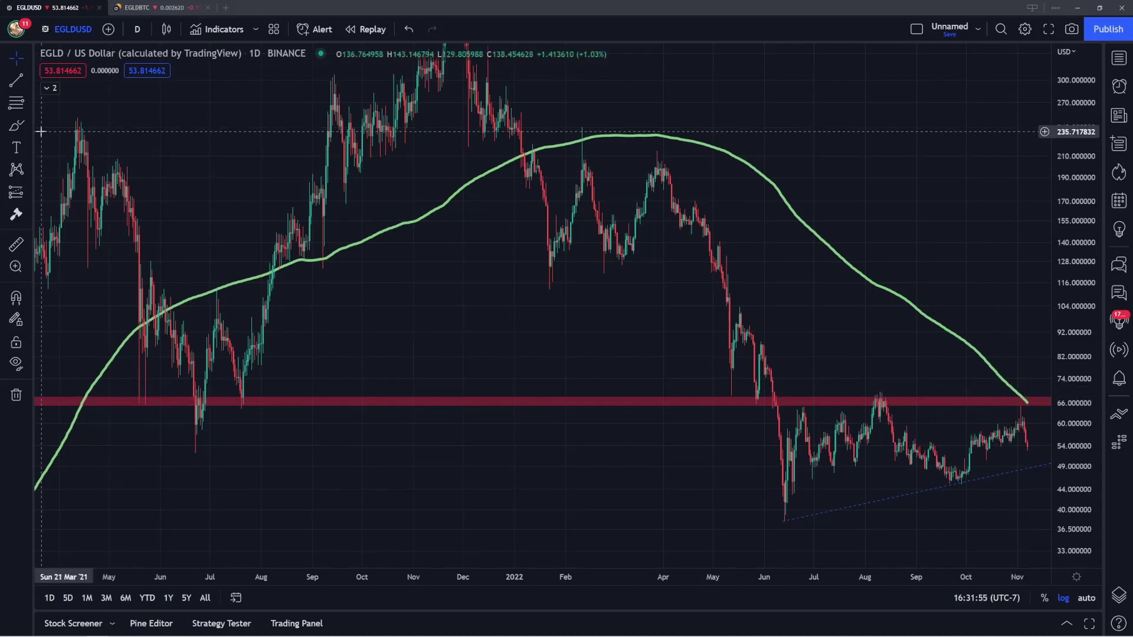
left_click(16, 125)
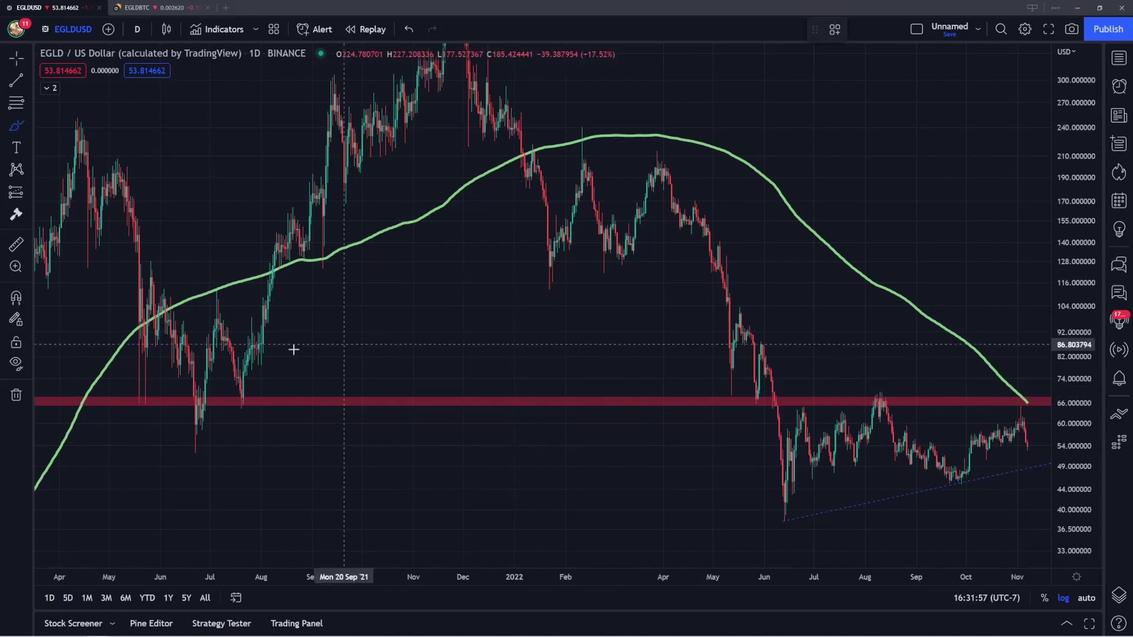
left_click(147, 400)
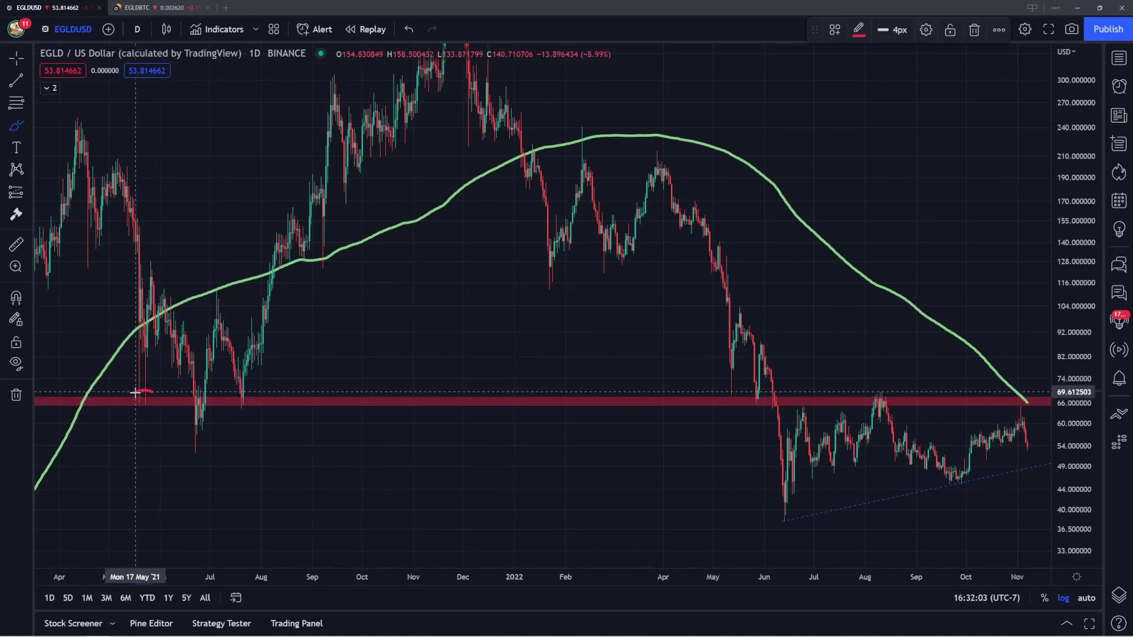
left_click(858, 29)
left_click(901, 72)
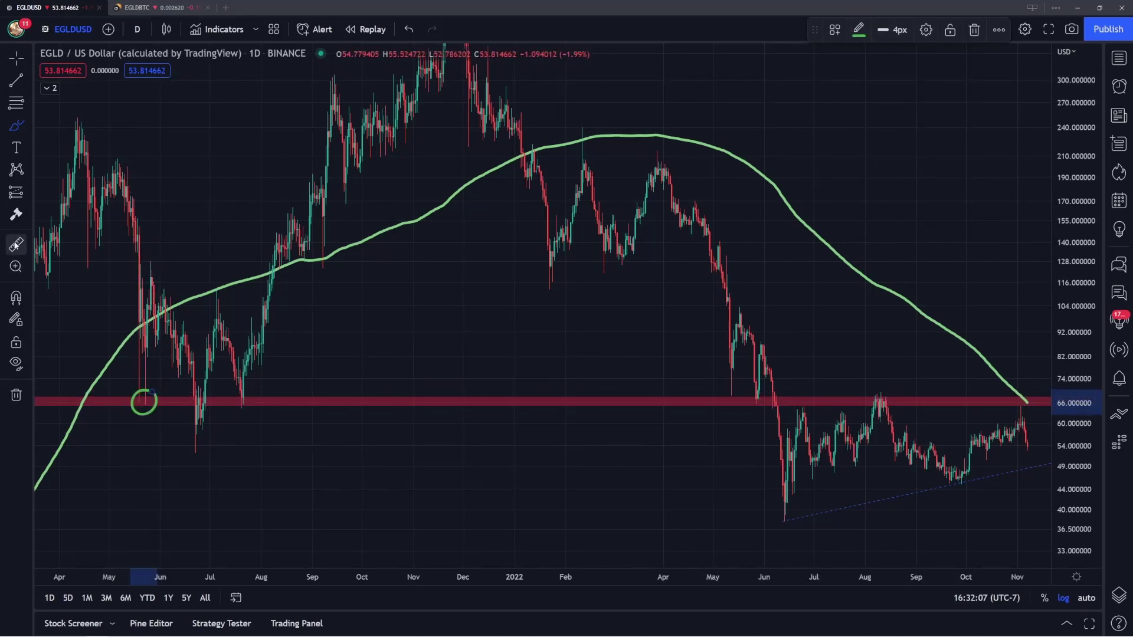
Measure the price drop from the April 2021 high to the circled May 2021 low.
left_click(15, 244)
left_click(76, 118)
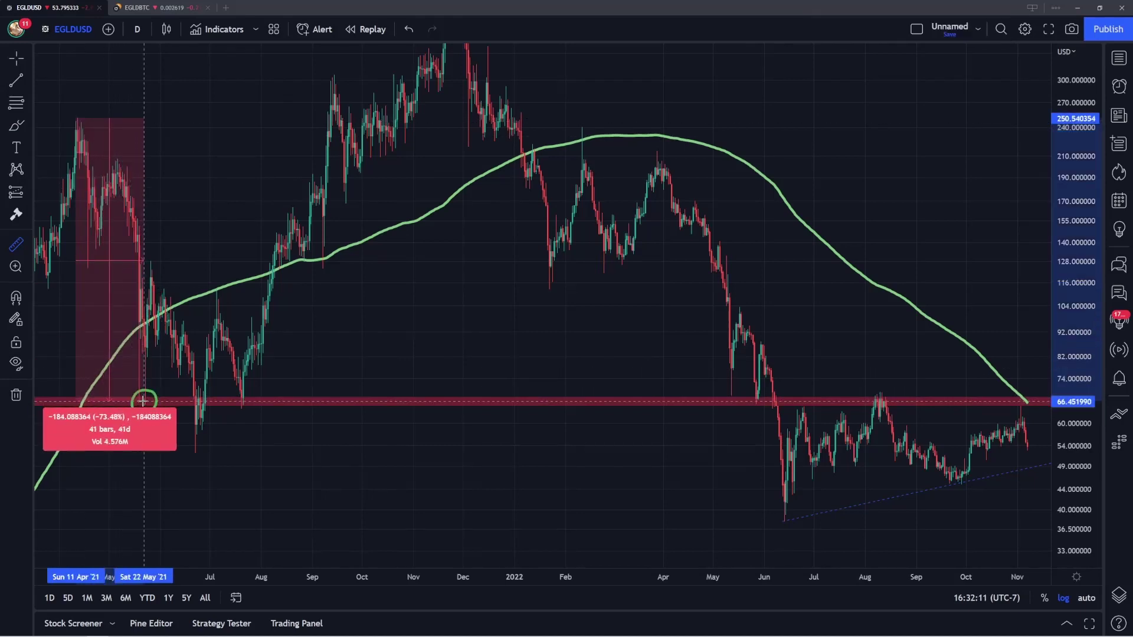
left_click(118, 427)
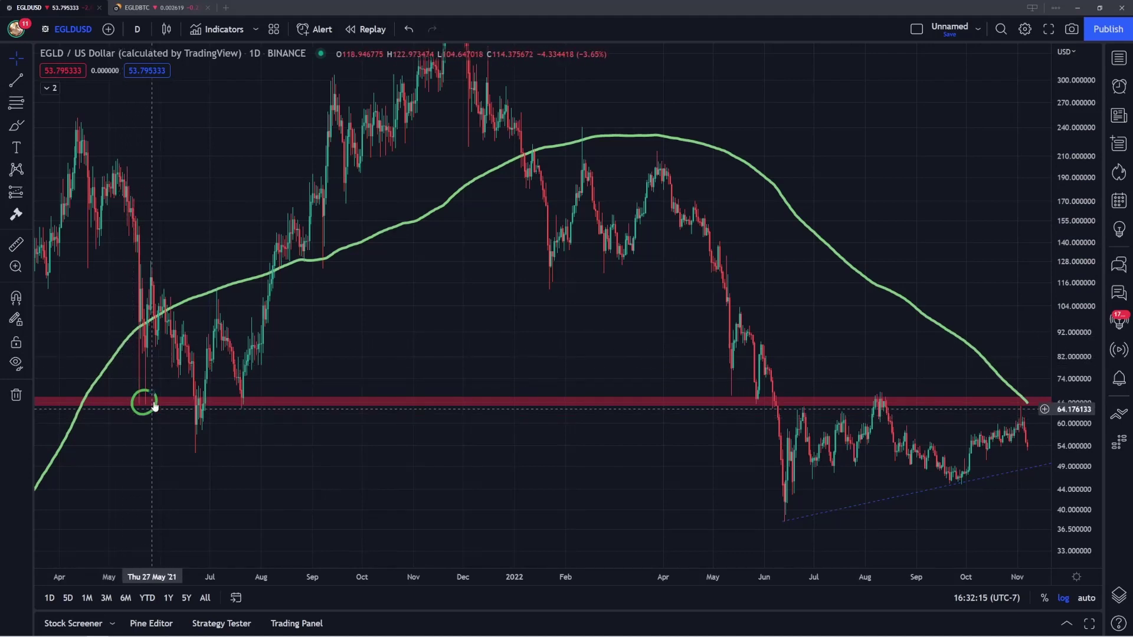
Brush green circles around the June 2021, July 2021 and May 2022 lows at the red zone.
left_click(16, 126)
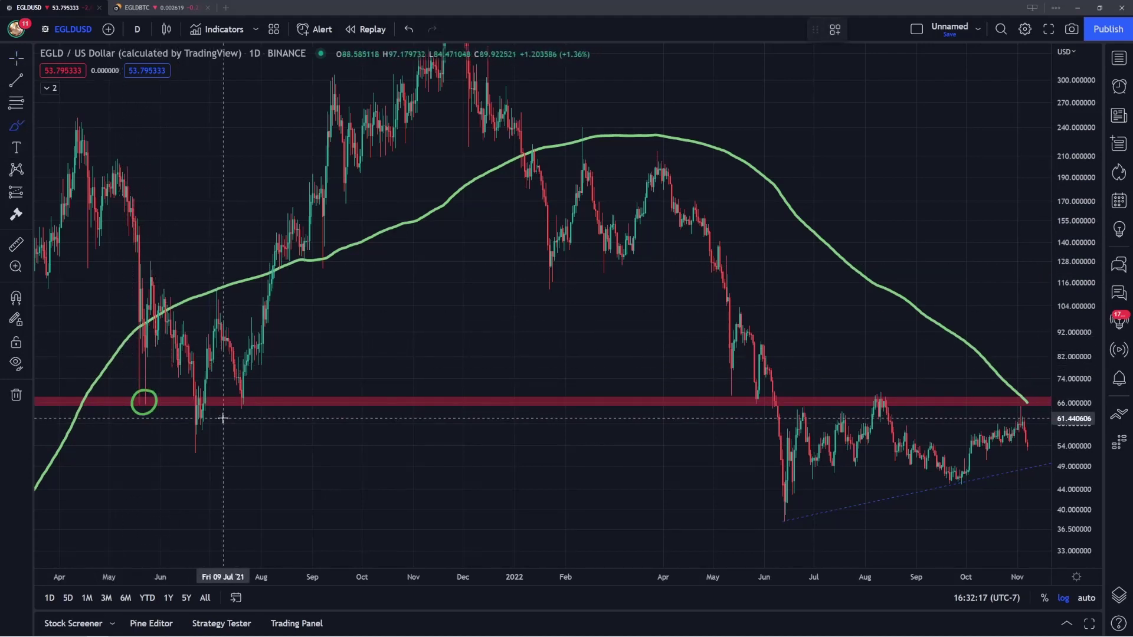
mouse_move(215, 395)
left_mouse_down()
mouse_move(182, 402)
mouse_move(217, 413)
mouse_move(211, 389)
mouse_move(233, 391)
left_mouse_up()
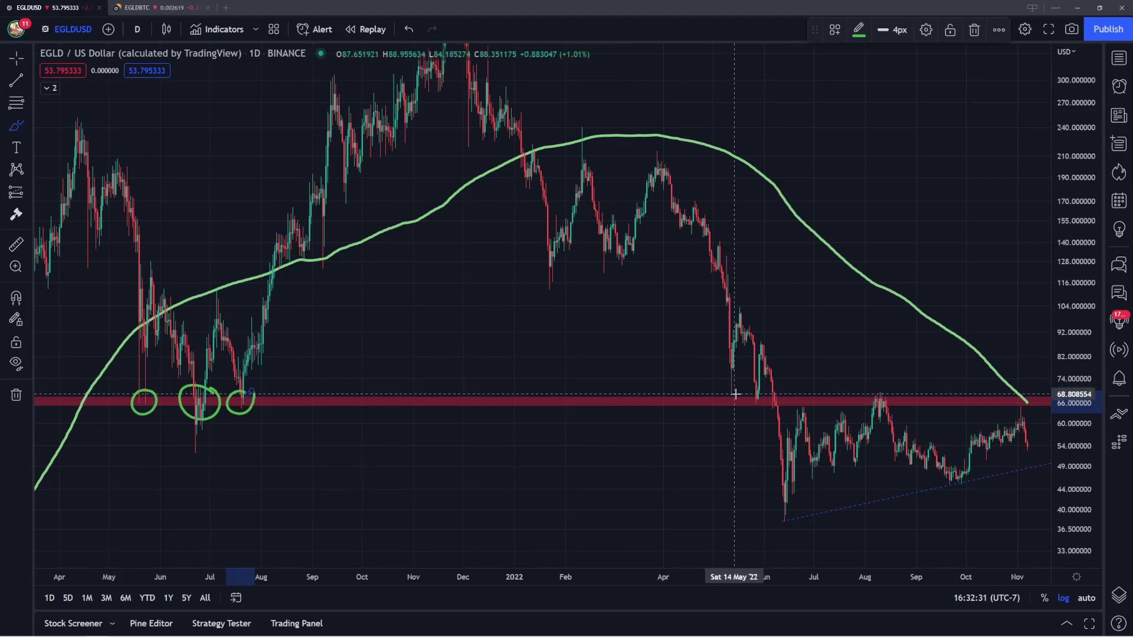
mouse_move(737, 390)
left_mouse_down()
mouse_move(717, 393)
mouse_move(741, 387)
mouse_move(747, 401)
left_mouse_up()
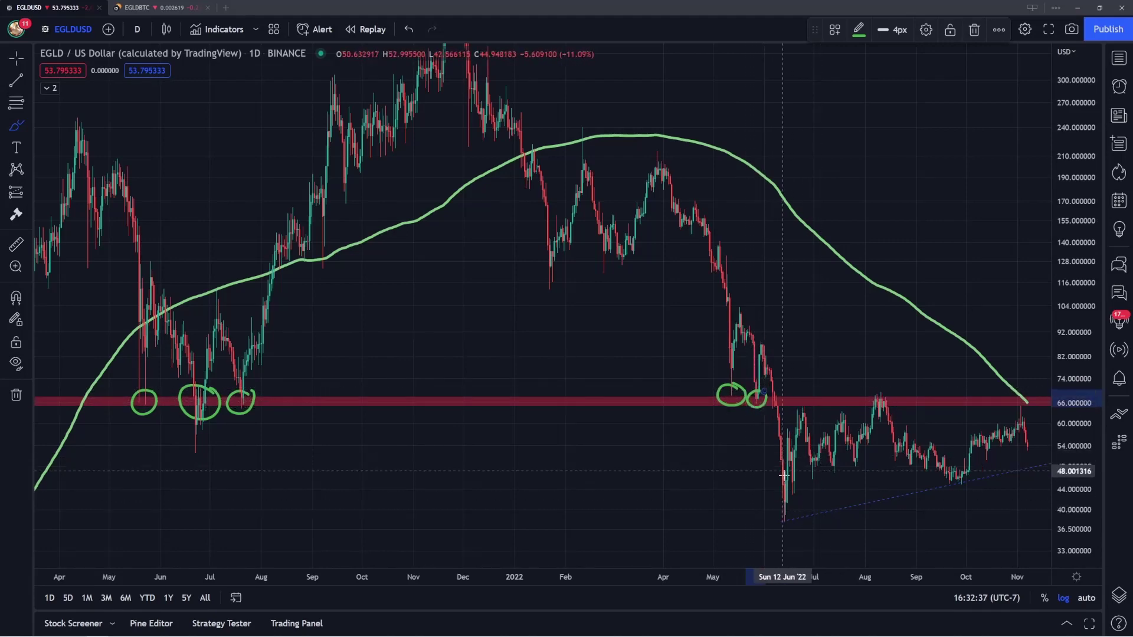
Brush red circles around the June 2022 and August 2022 highs that reach the red zone.
mouse_move(810, 396)
left_mouse_down()
mouse_move(796, 392)
mouse_move(785, 409)
mouse_move(810, 397)
left_mouse_up()
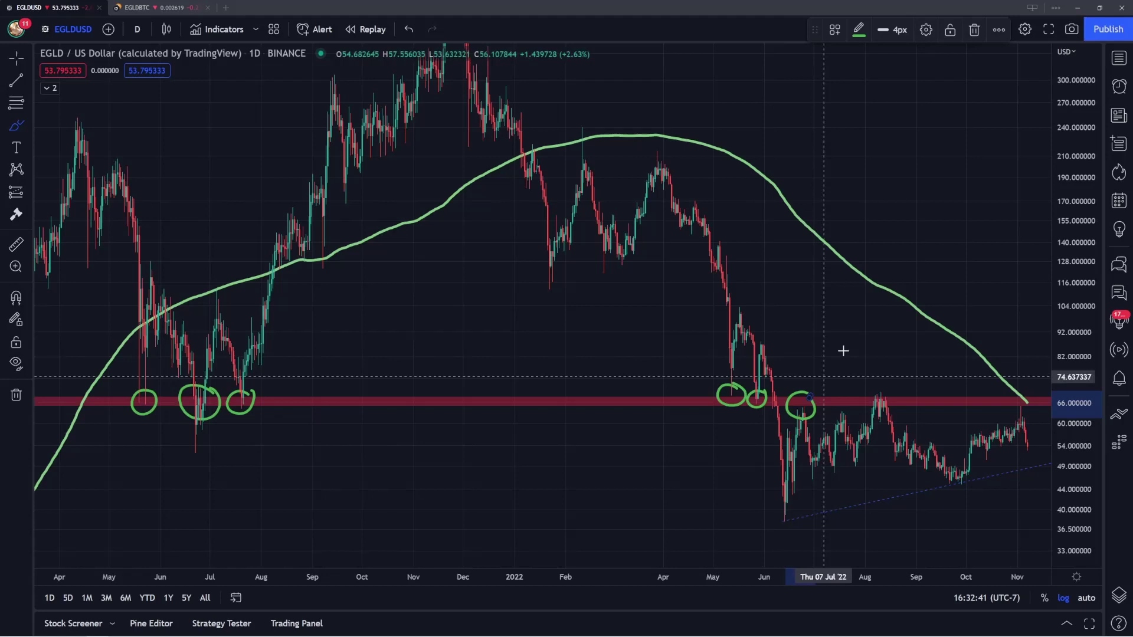
left_click(858, 30)
left_click(860, 72)
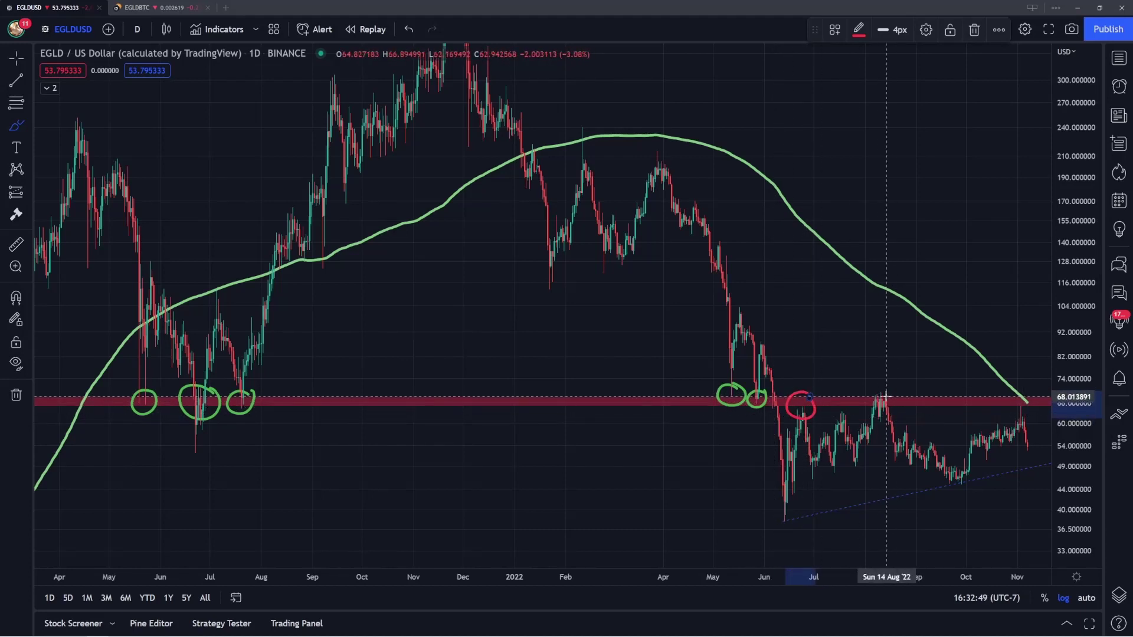
mouse_move(887, 394)
left_mouse_down()
mouse_move(862, 407)
mouse_move(887, 394)
left_mouse_up()
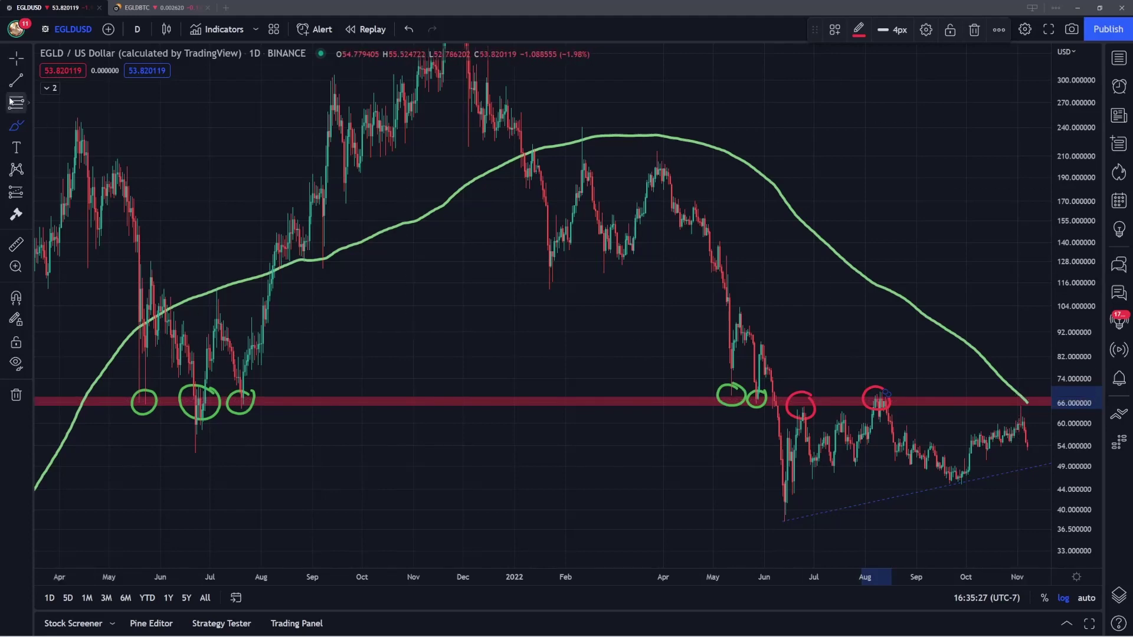
key("Escape")
Draw a trend line from about 20 Oct 2022 projecting the green moving average downward to the dashed support line, and delete it.
scroll(956, 317, "down", 5)
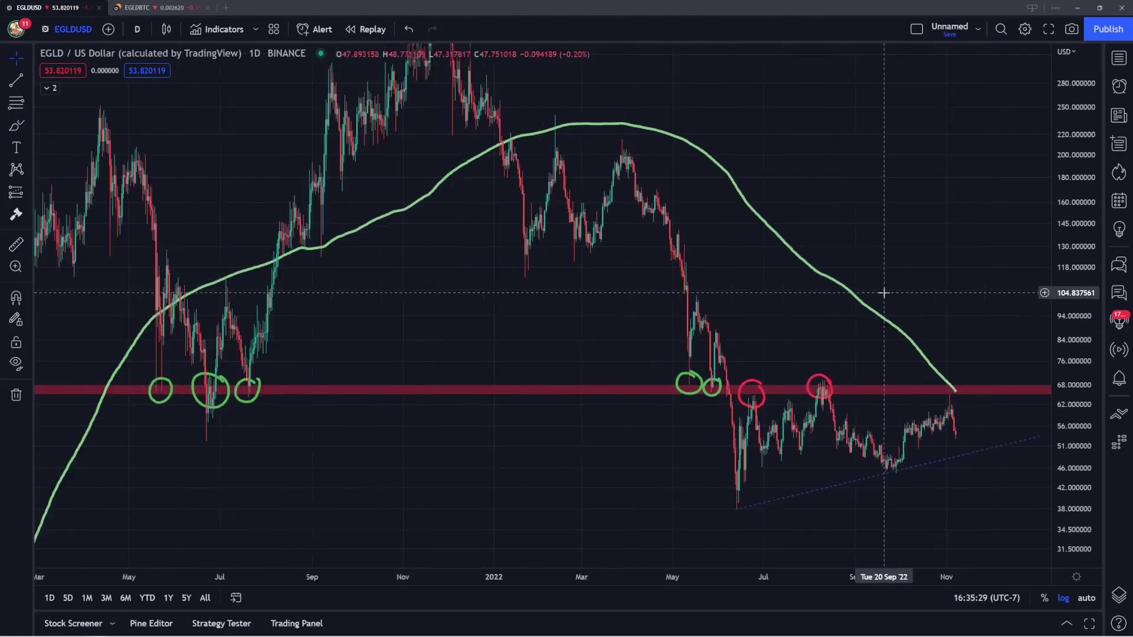
left_click(16, 79)
left_click(940, 355)
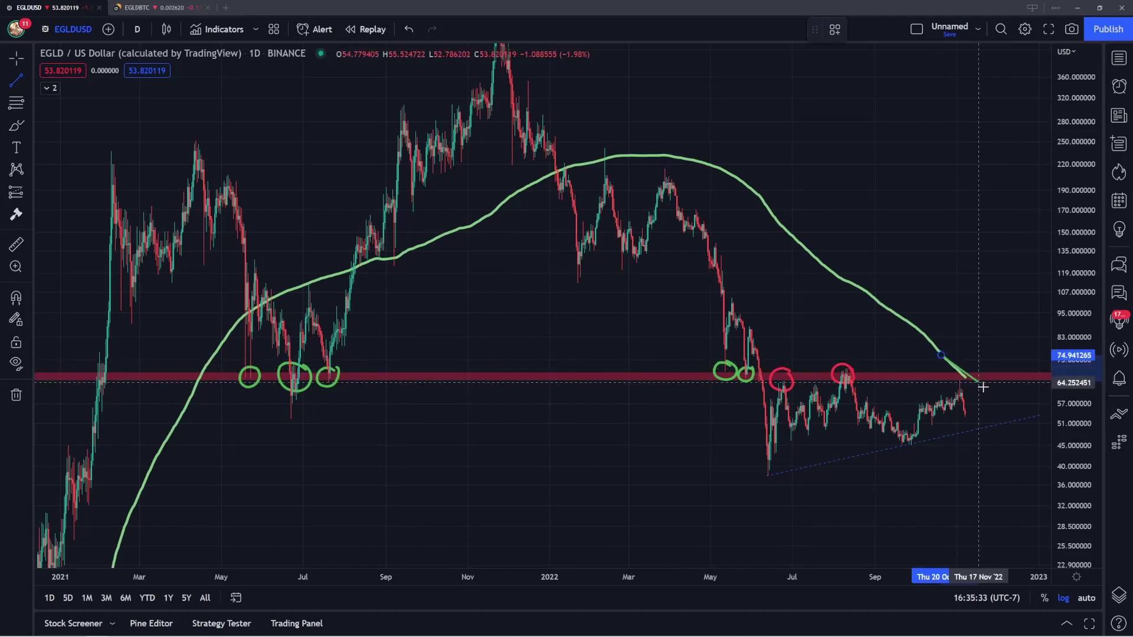
left_click(1009, 417)
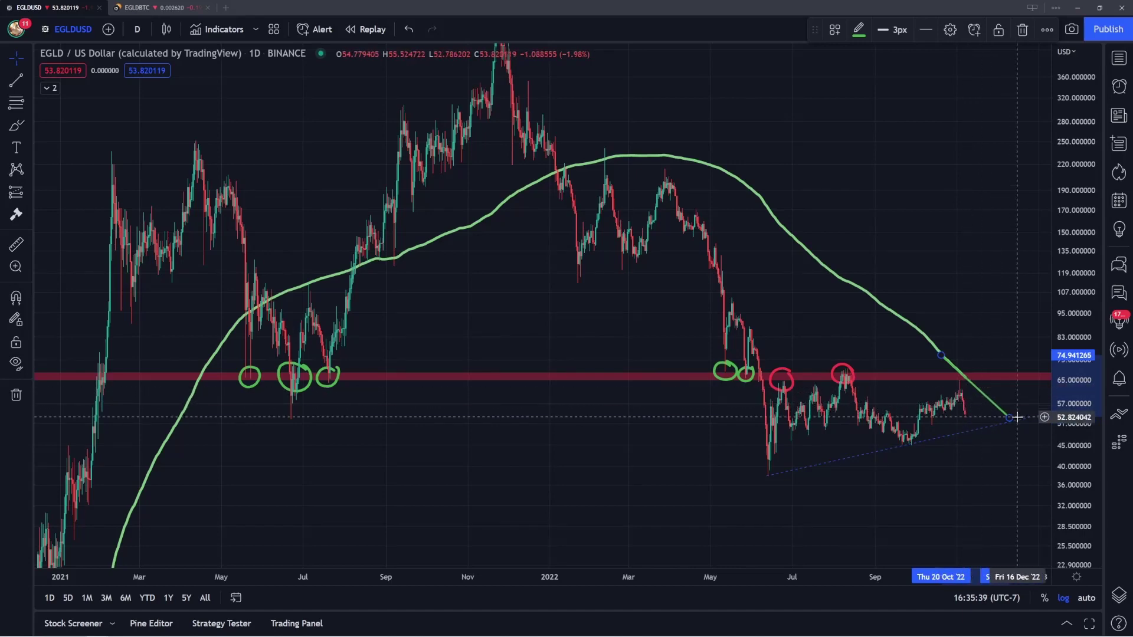
key("Delete")
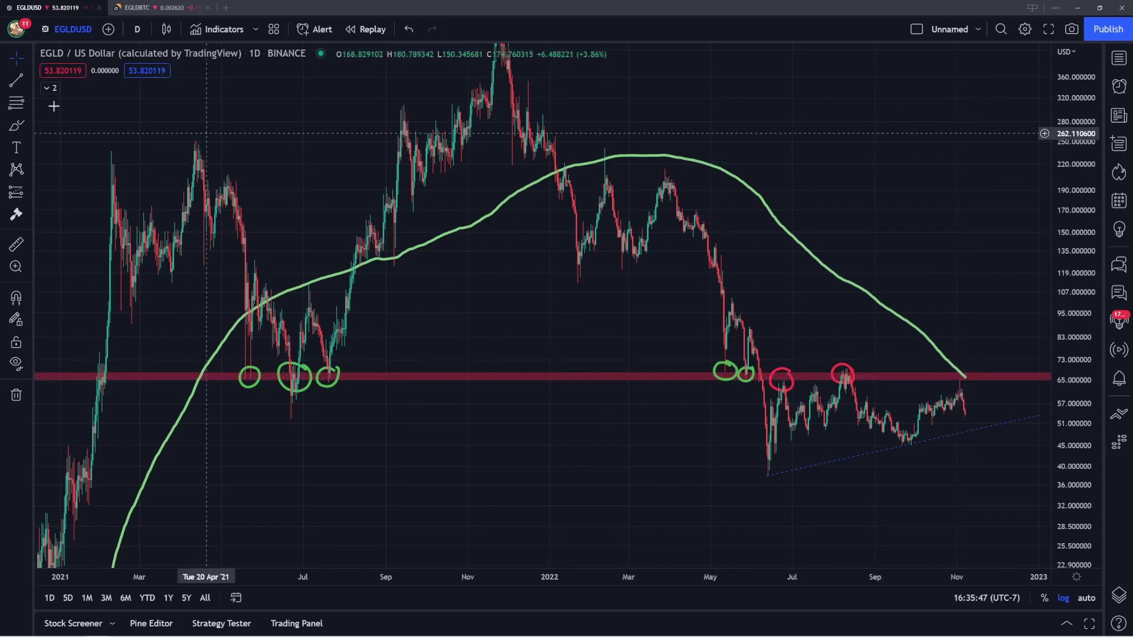
Brush a red circle around the February 2022 peak at the moving average, and sketch and remove one on the dashed support line.
left_click(16, 125)
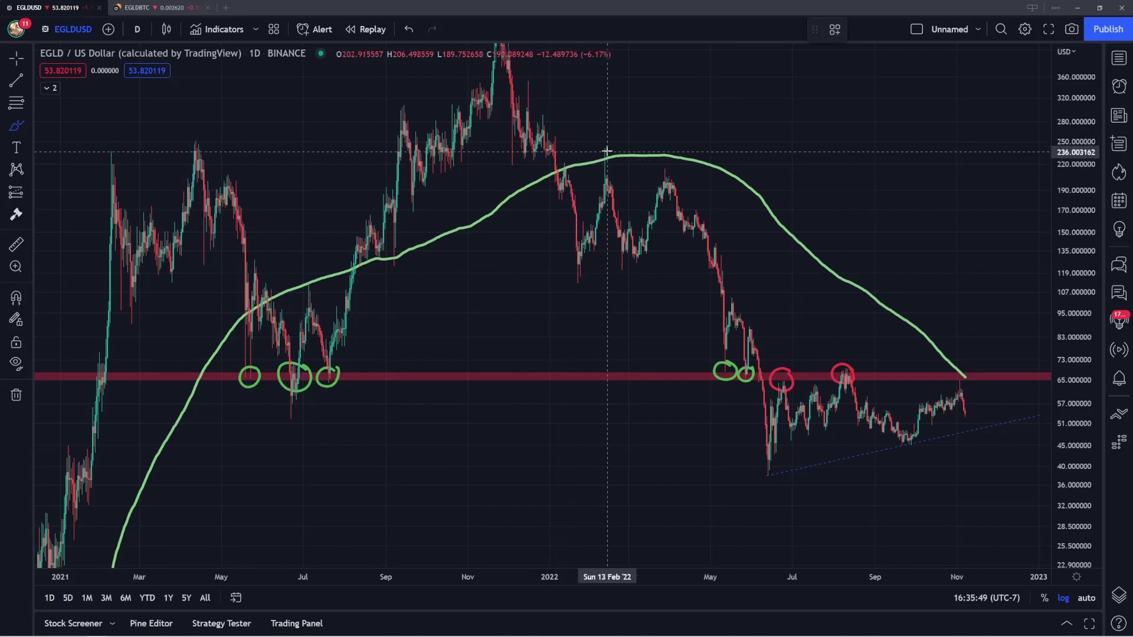
left_click_drag(606, 151, 608, 145)
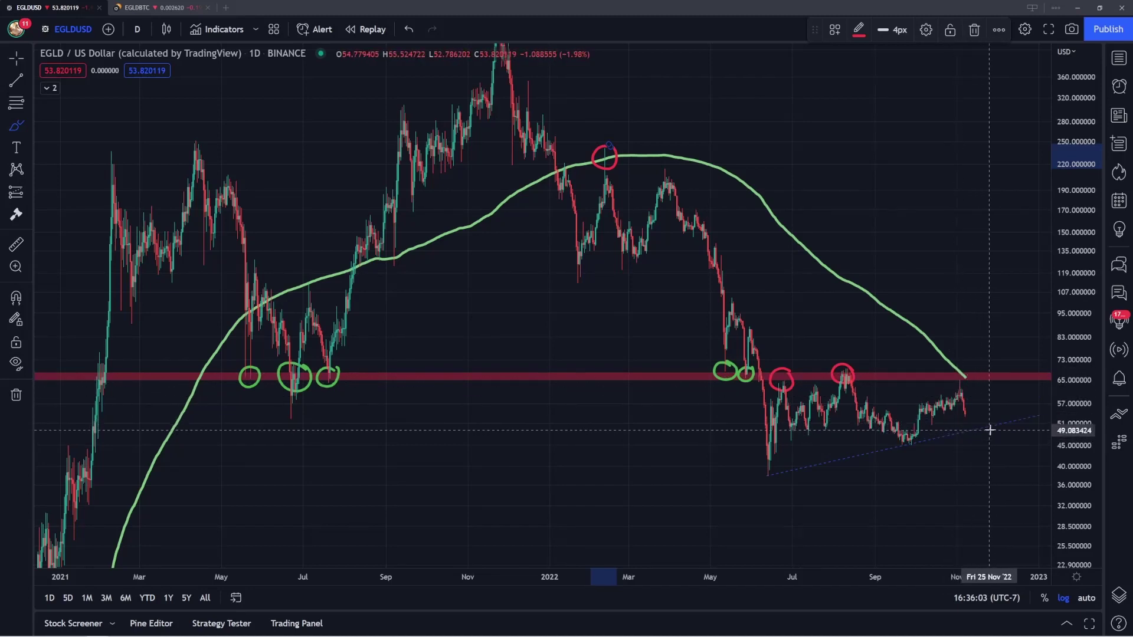
mouse_move(994, 426)
left_mouse_down()
mouse_move(954, 435)
mouse_move(1000, 429)
left_mouse_up()
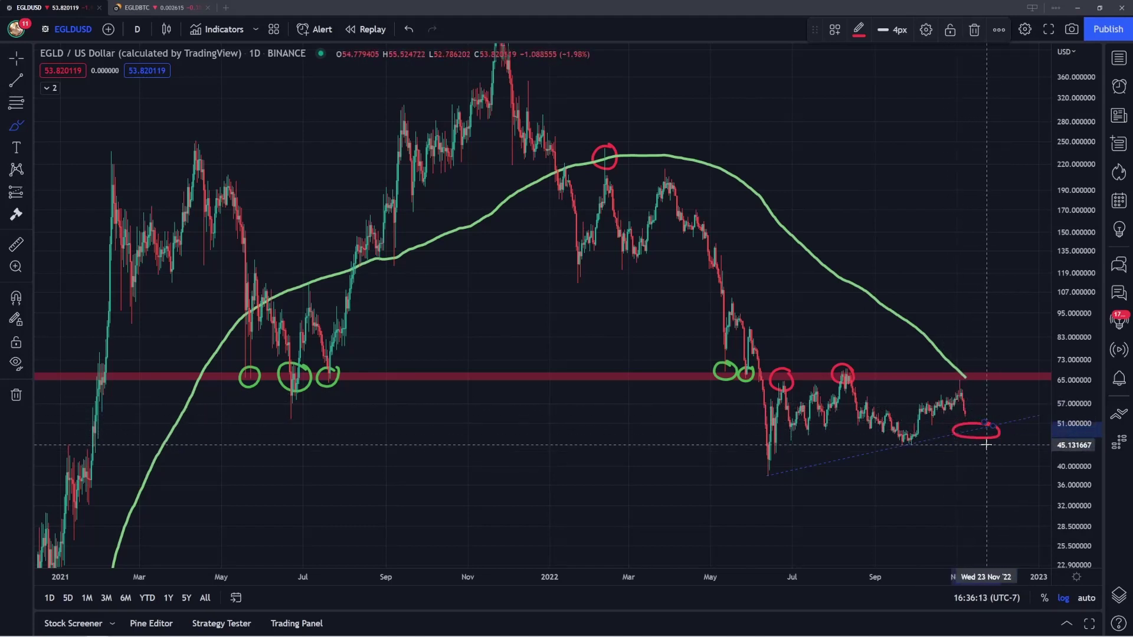
key("Delete")
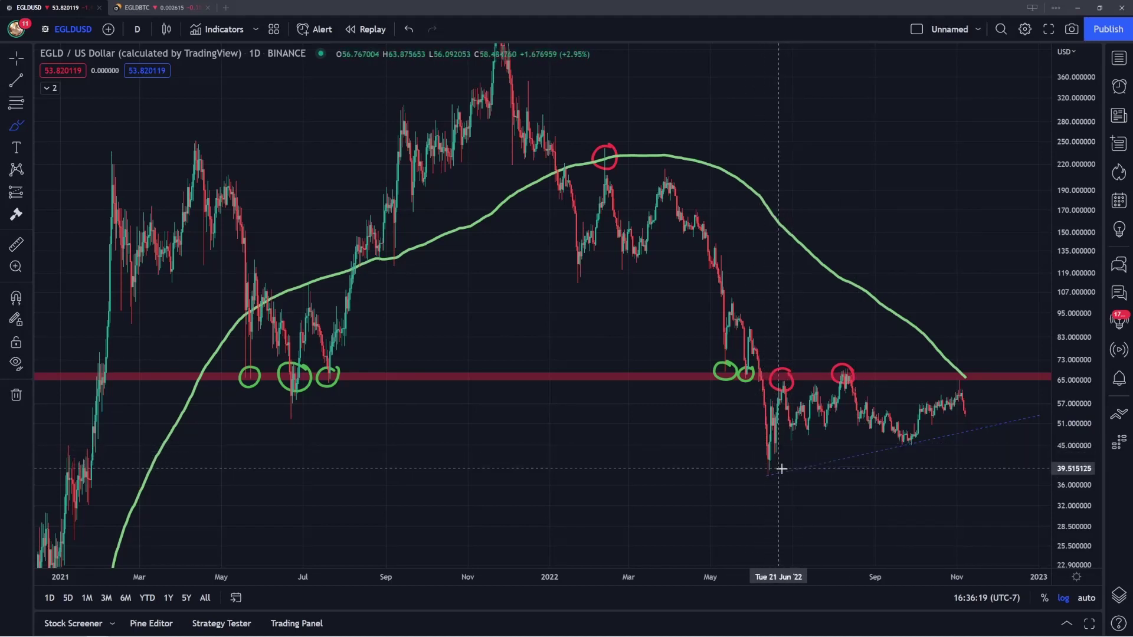
Place a green horizontal line at about 40.92 across the January 2021 price area.
left_click(26, 84)
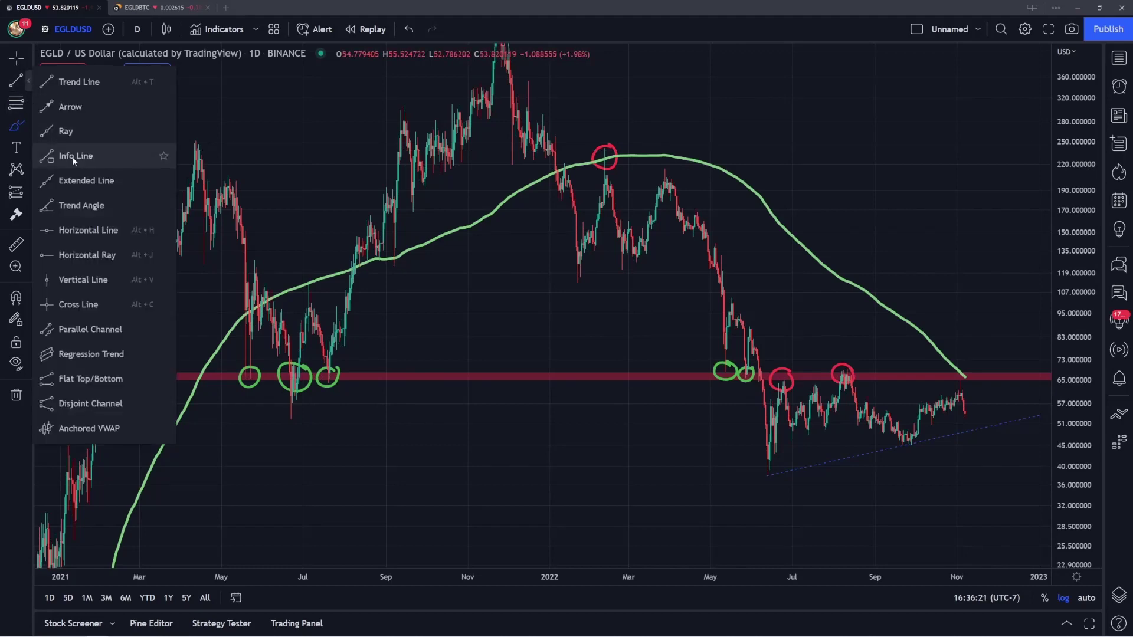
left_click(89, 159)
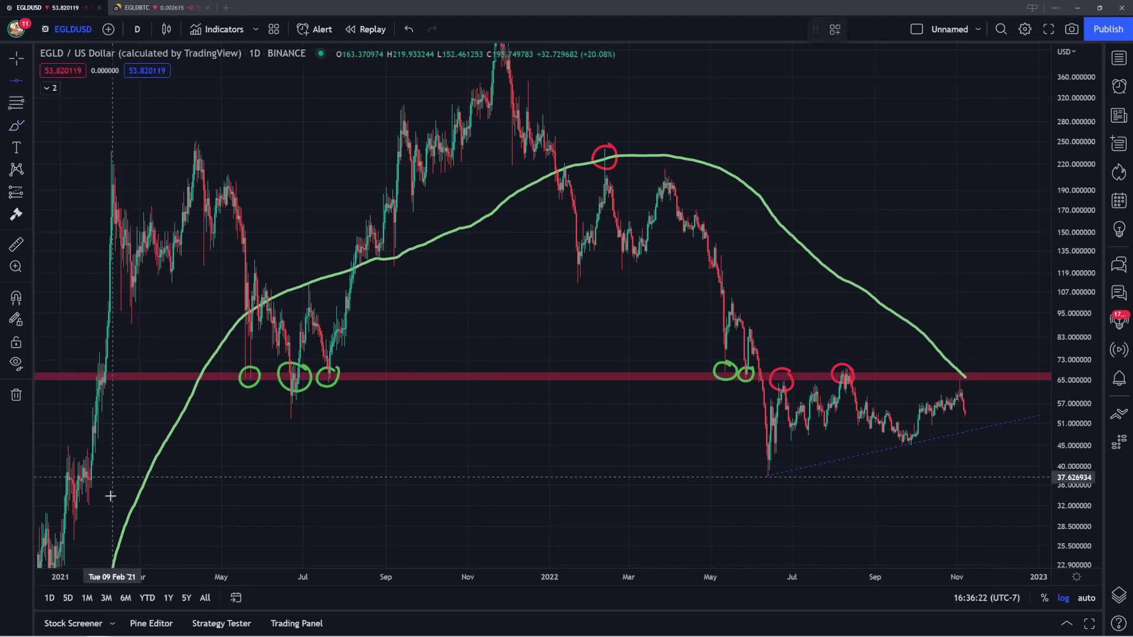
left_click(77, 462)
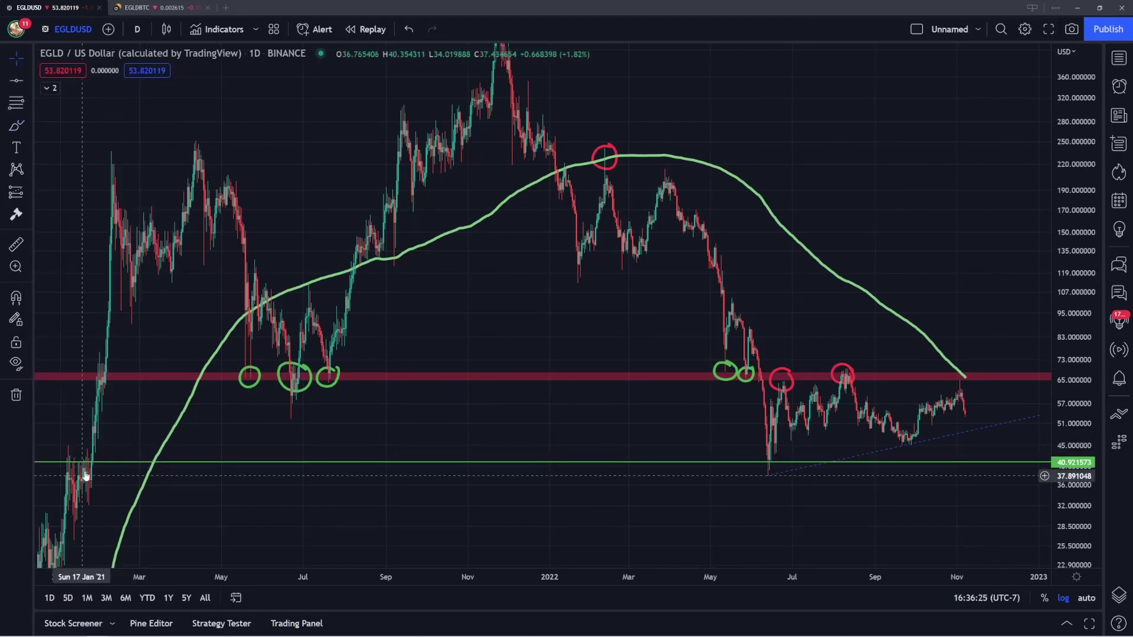
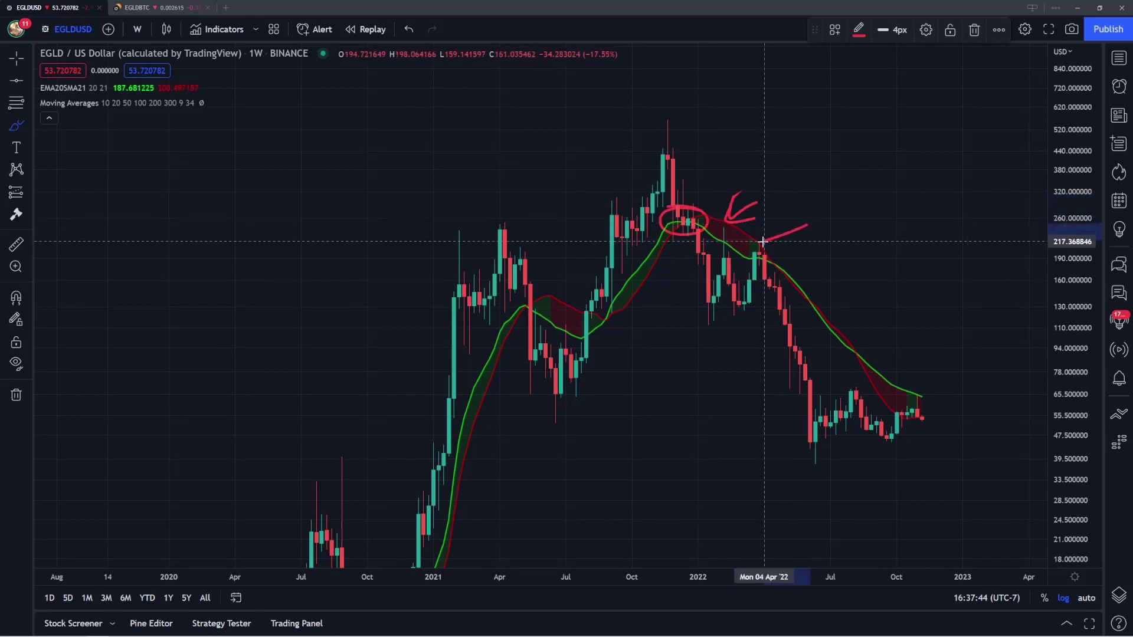
Finish the red brush arrow pointing at the April 2022 high on the weekly chart.
mouse_move(773, 229)
left_mouse_down()
mouse_move(763, 240)
mouse_move(807, 225)
mouse_move(795, 241)
left_mouse_up()
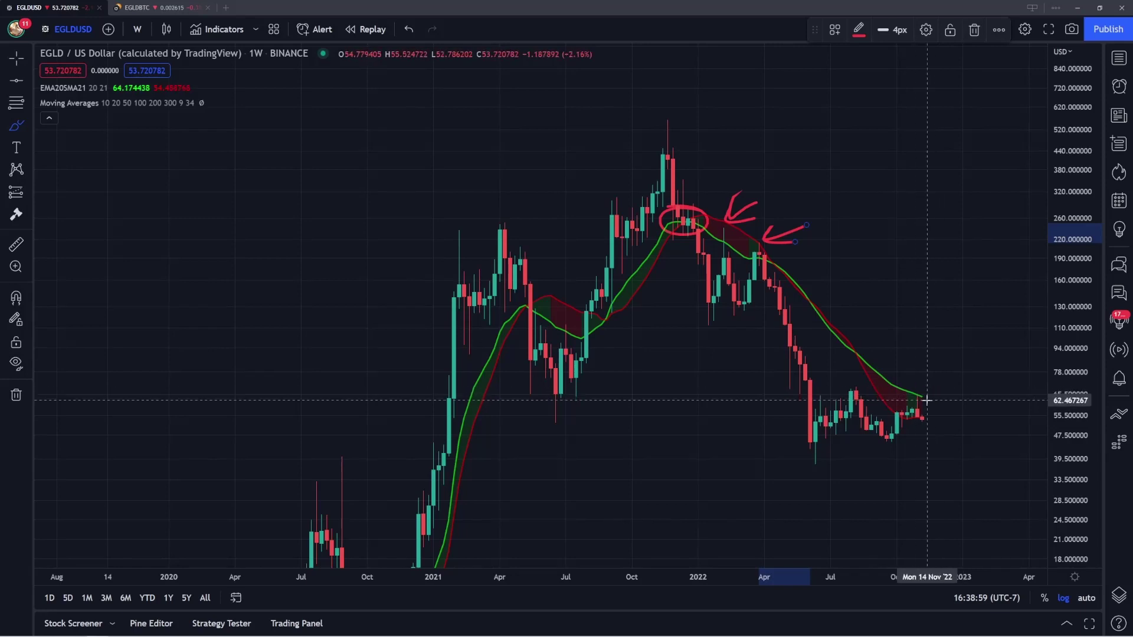
Circle the October to November 2022 weekly candles at the moving average band, recolour the circle yellow, and delete it.
mouse_move(923, 400)
left_mouse_down()
mouse_move(929, 391)
mouse_move(882, 407)
mouse_move(925, 420)
left_mouse_up()
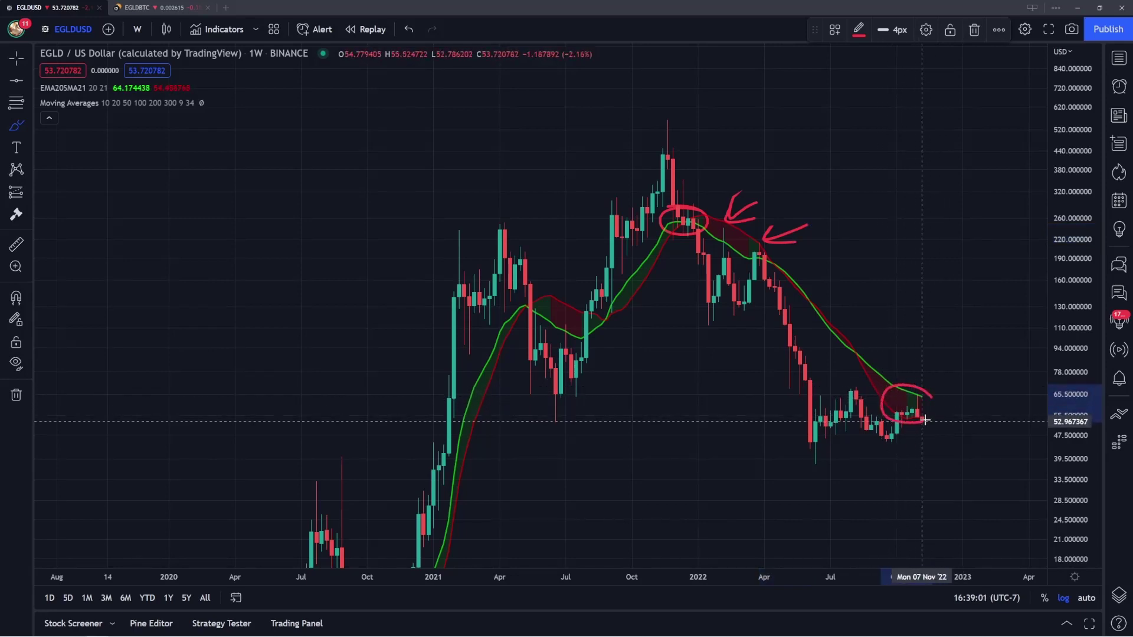
left_click(859, 29)
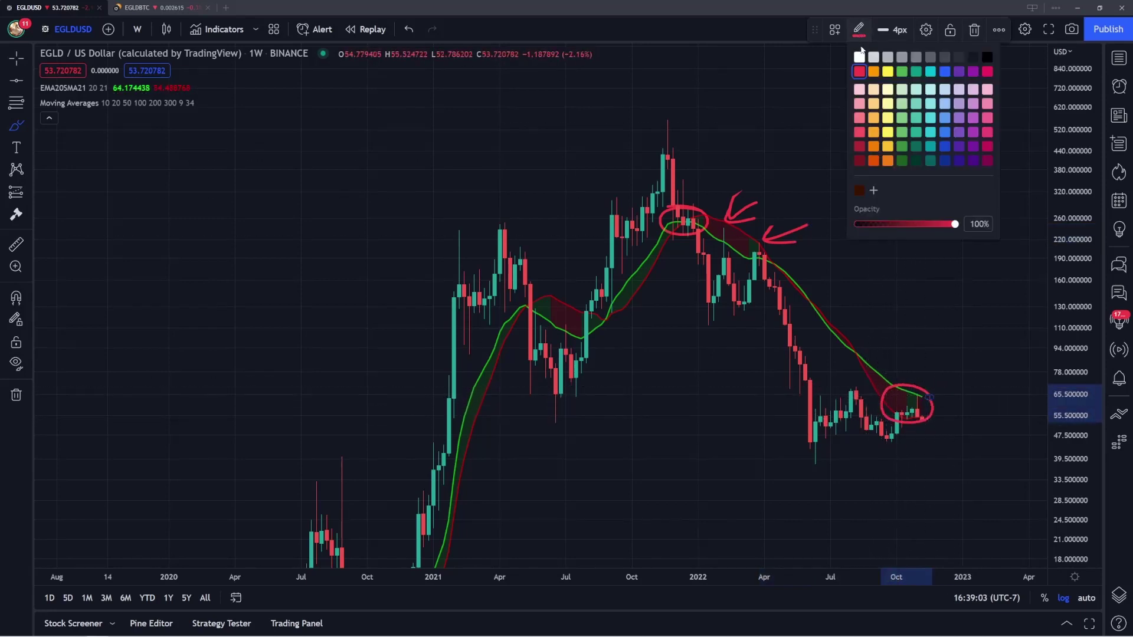
left_click(888, 72)
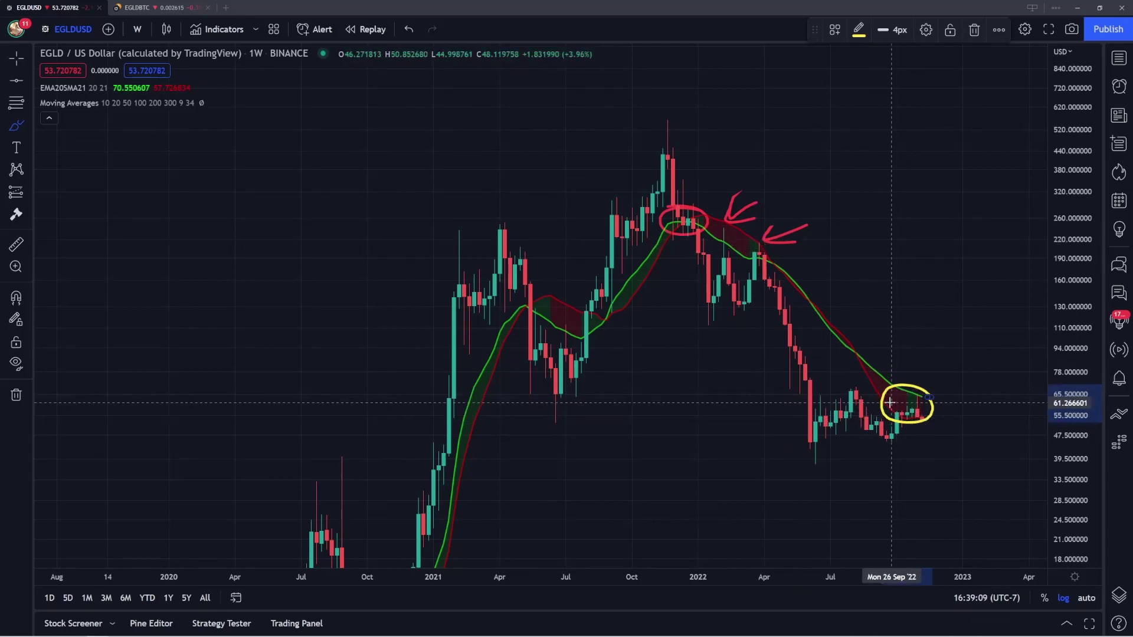
key("Delete")
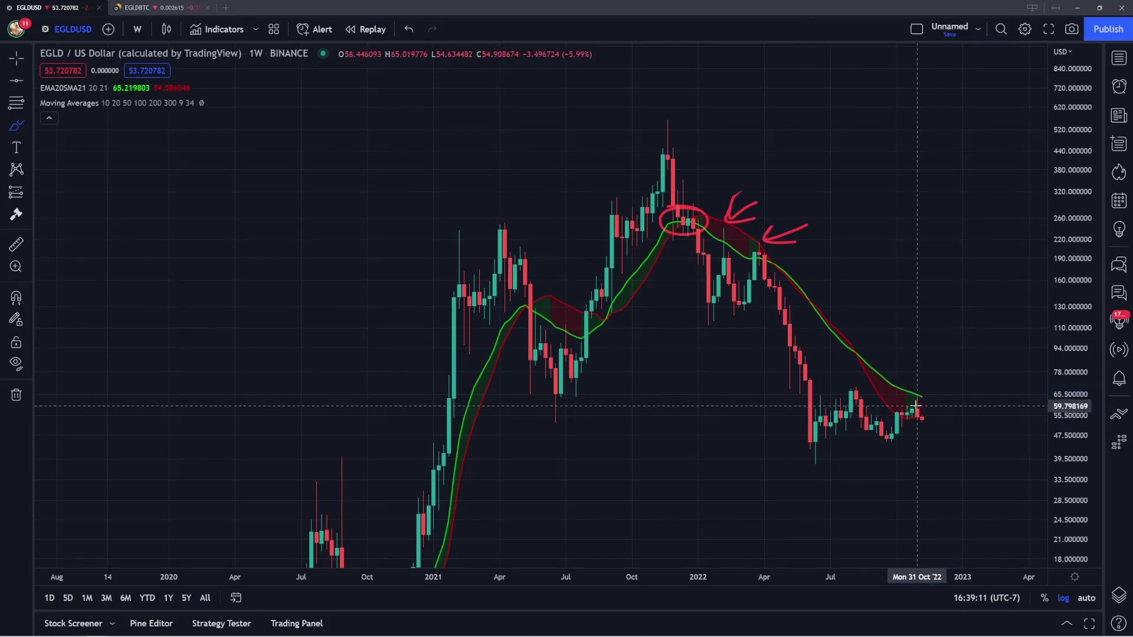
Sketch a yellow projected price path rising above the band toward 2023, and delete it.
mouse_move(919, 416)
left_mouse_down()
mouse_move(941, 378)
mouse_move(963, 384)
mouse_move(963, 374)
left_mouse_up()
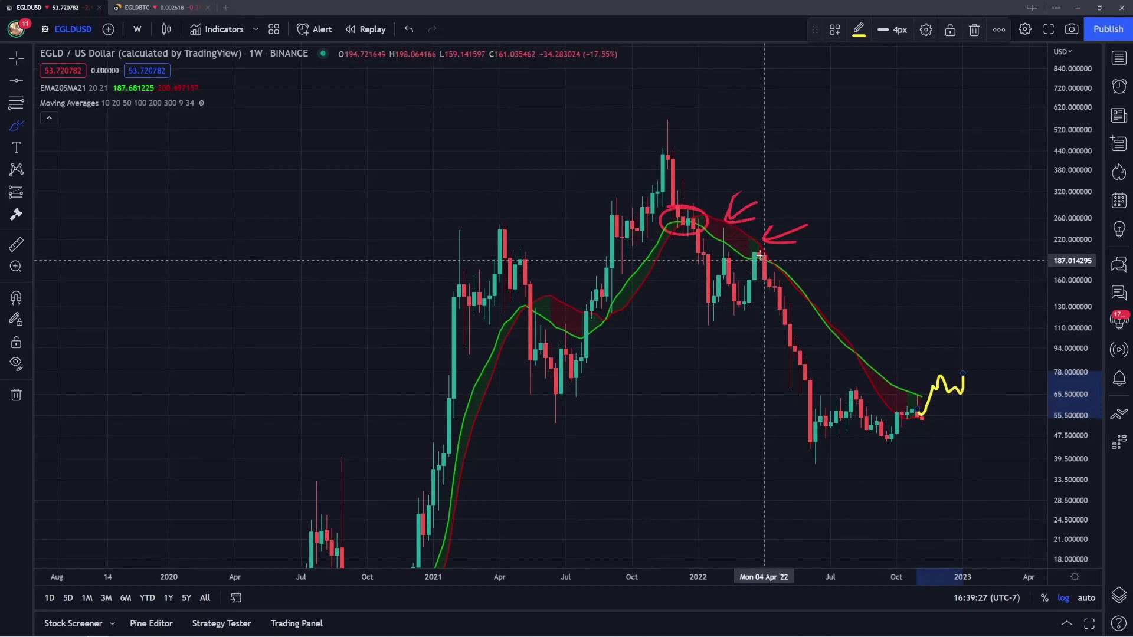
key("Delete")
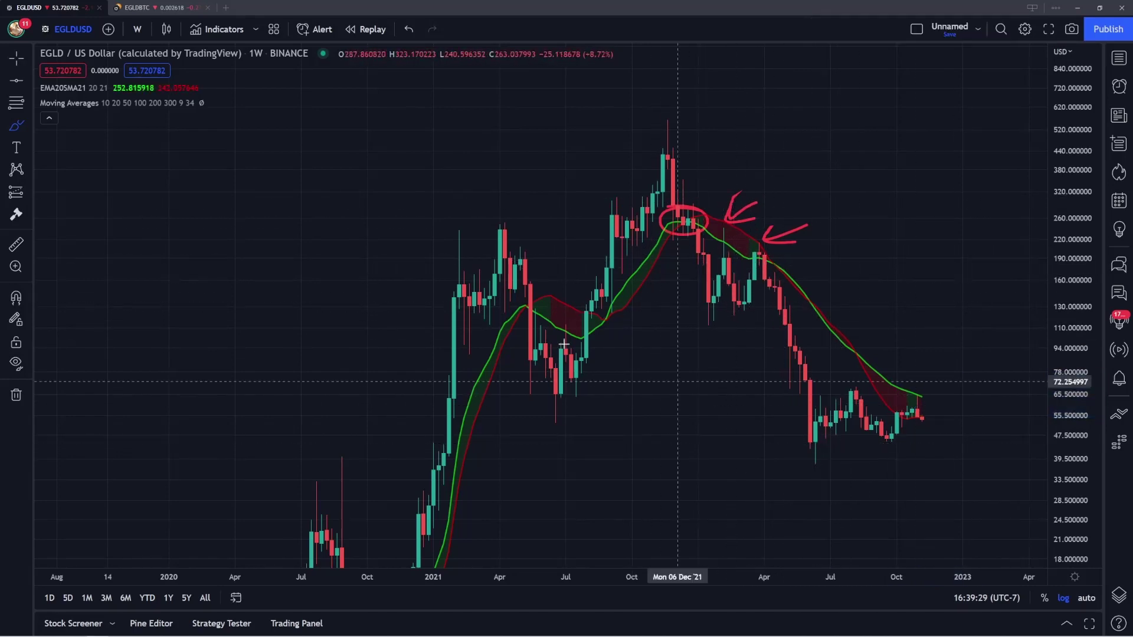
Place a green horizontal line at about 45 just below the September 2022 weekly lows, and switch to the EGLDBTC chart.
key("alt+t")
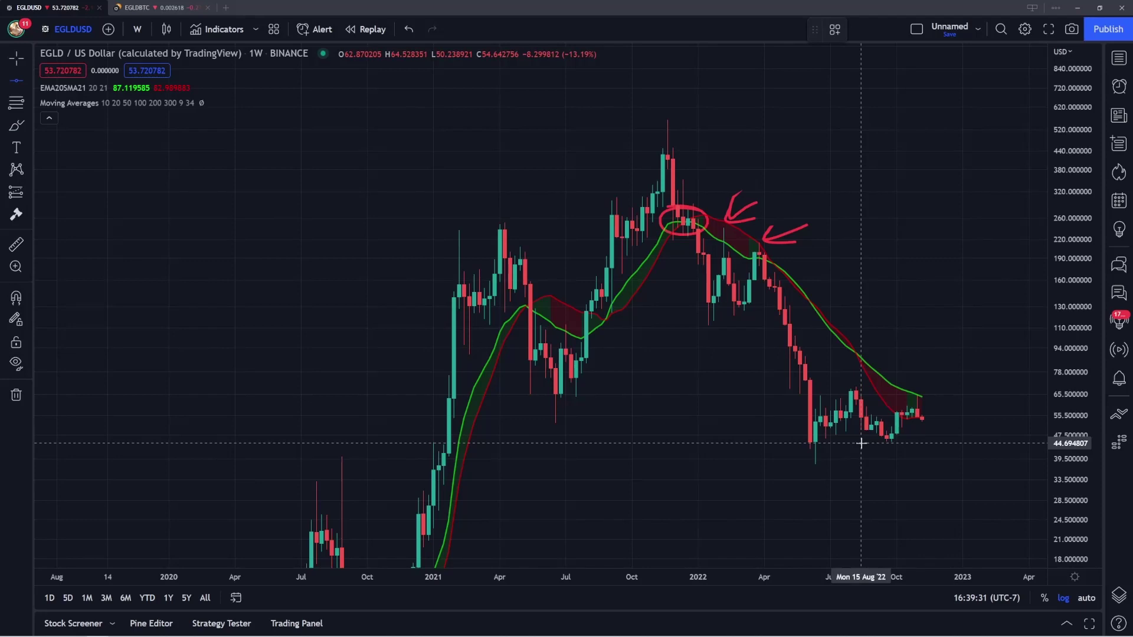
left_click(860, 442)
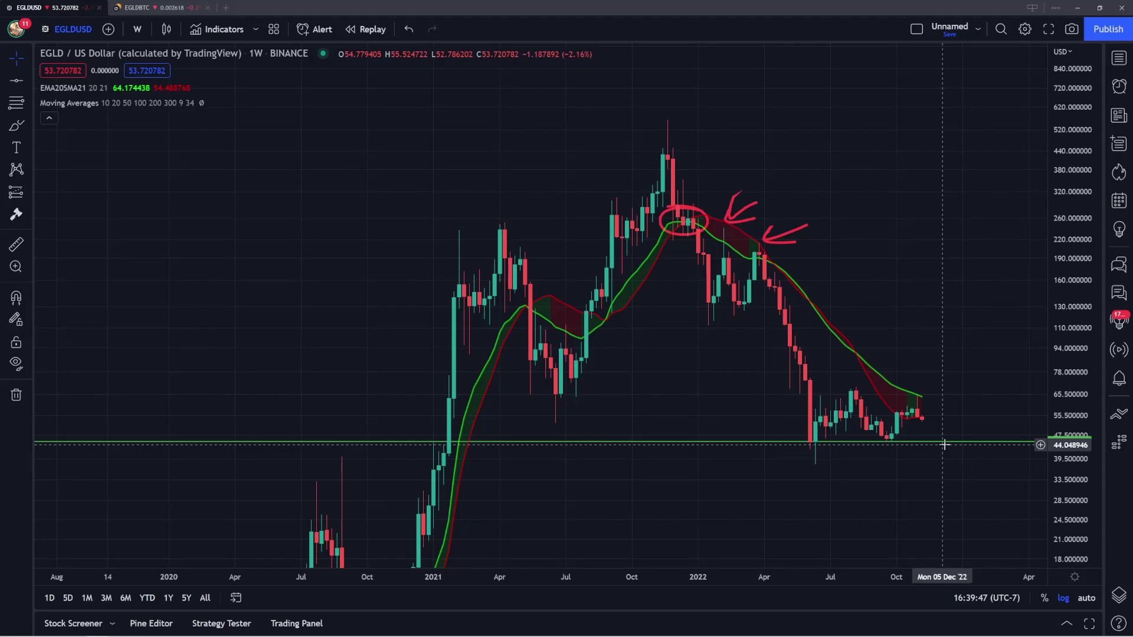
left_click(171, 8)
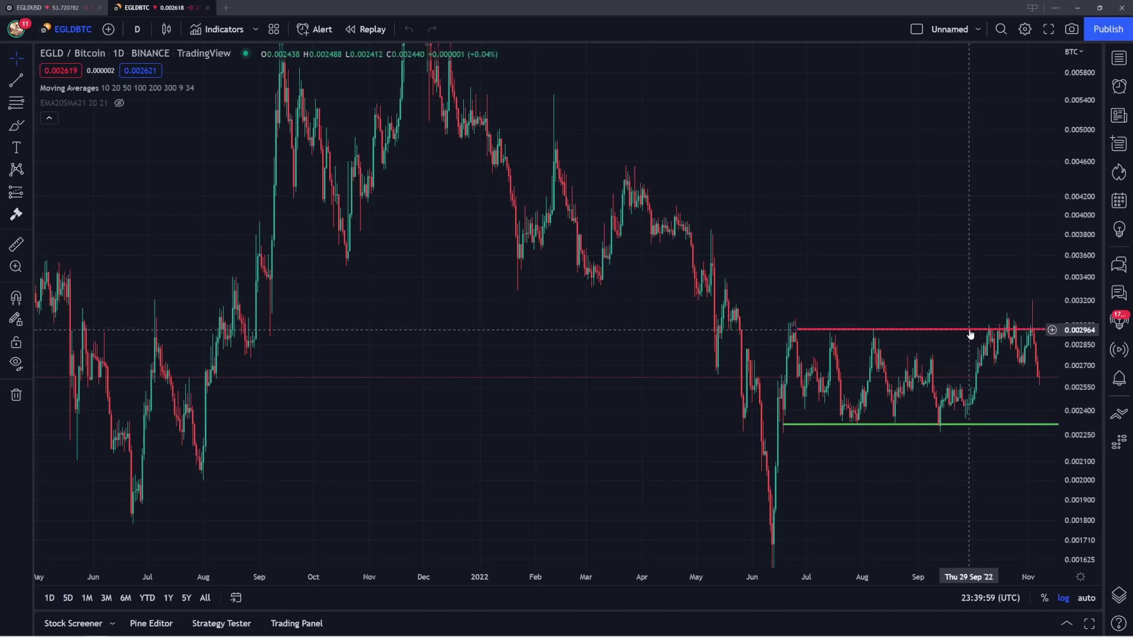
Circle the June, July, August and October to November 2022 highs at the resistance line with the brush in red.
left_click(16, 125)
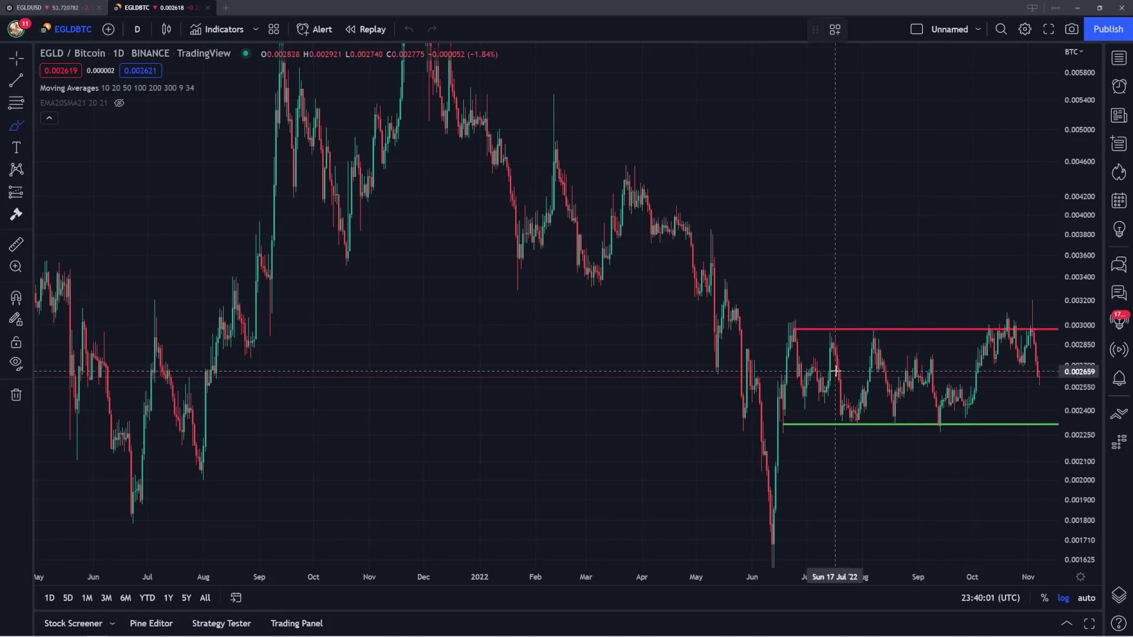
left_click_drag(799, 322, 785, 319)
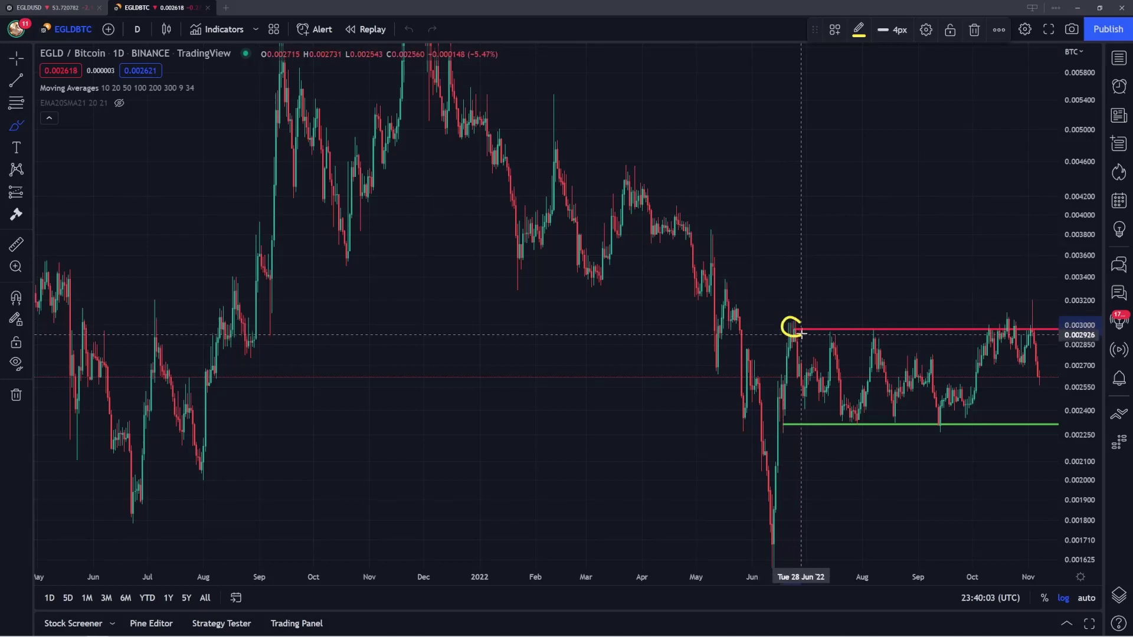
left_click(859, 29)
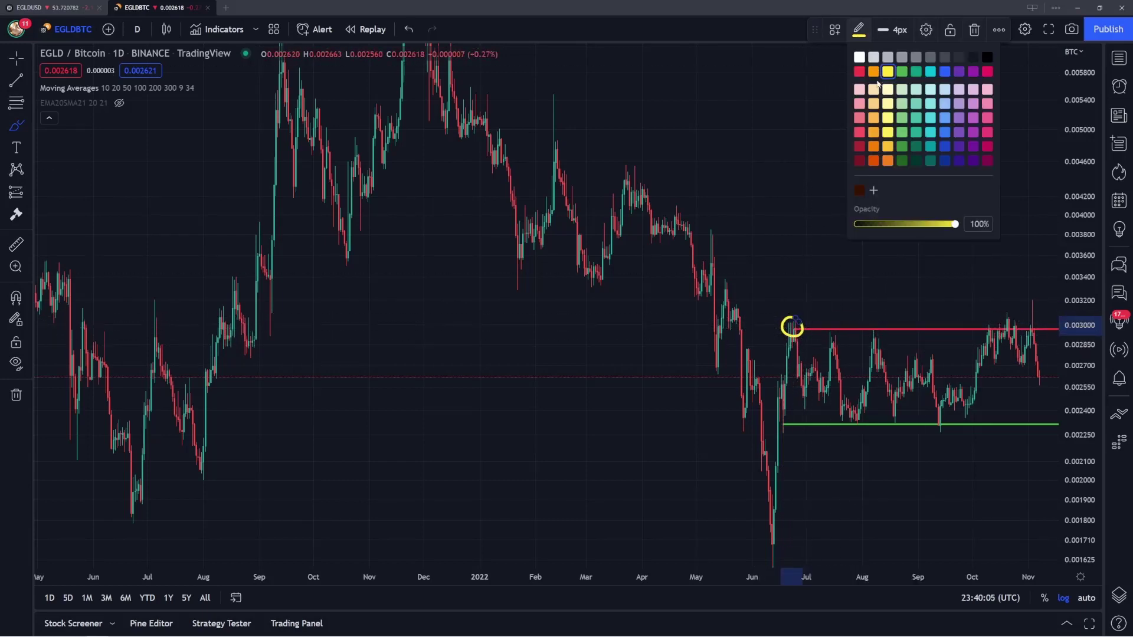
left_click(859, 71)
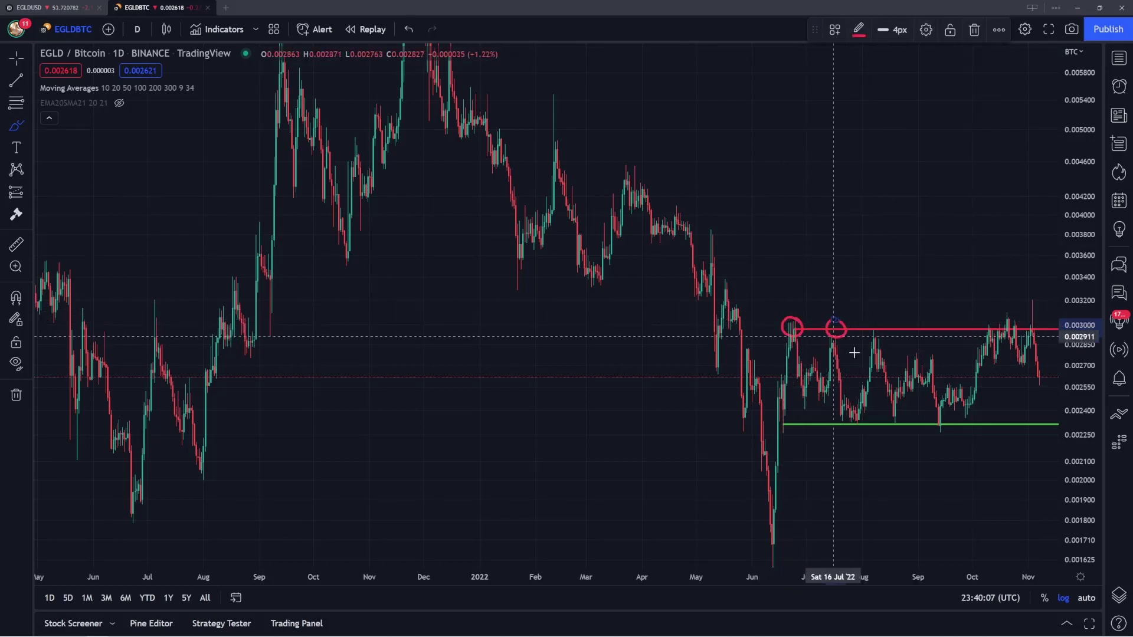
left_click_drag(885, 324, 882, 323)
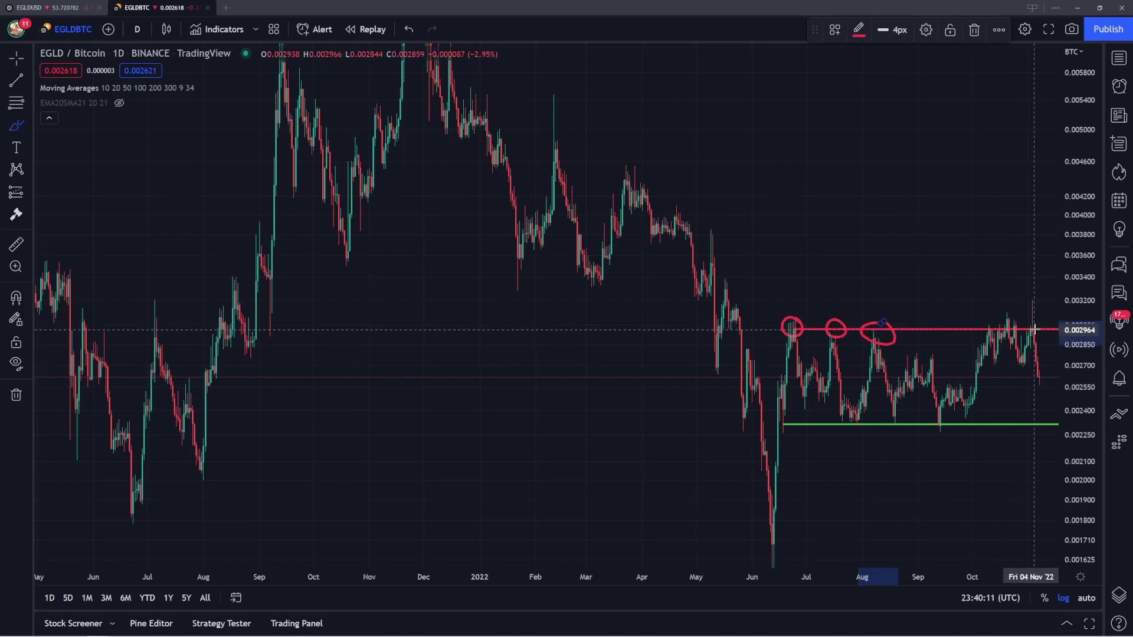
mouse_move(1034, 329)
left_mouse_down()
mouse_move(1001, 313)
mouse_move(1041, 333)
left_mouse_up()
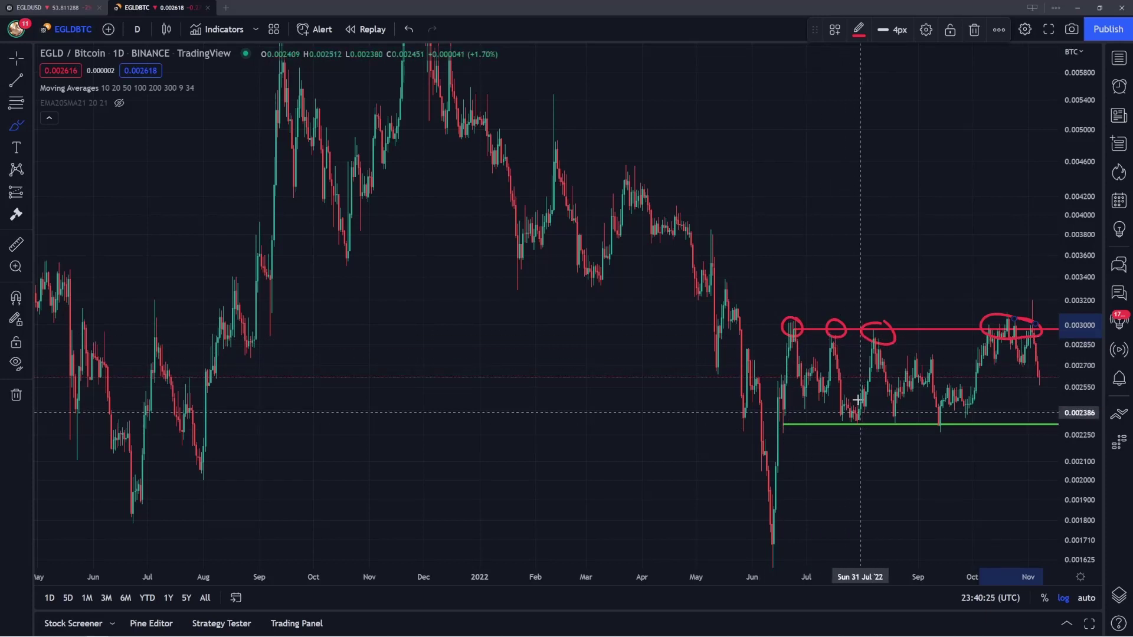
Circle the late July, August and September 2022 lows at the support line with the brush in green.
left_click_drag(854, 403, 861, 407)
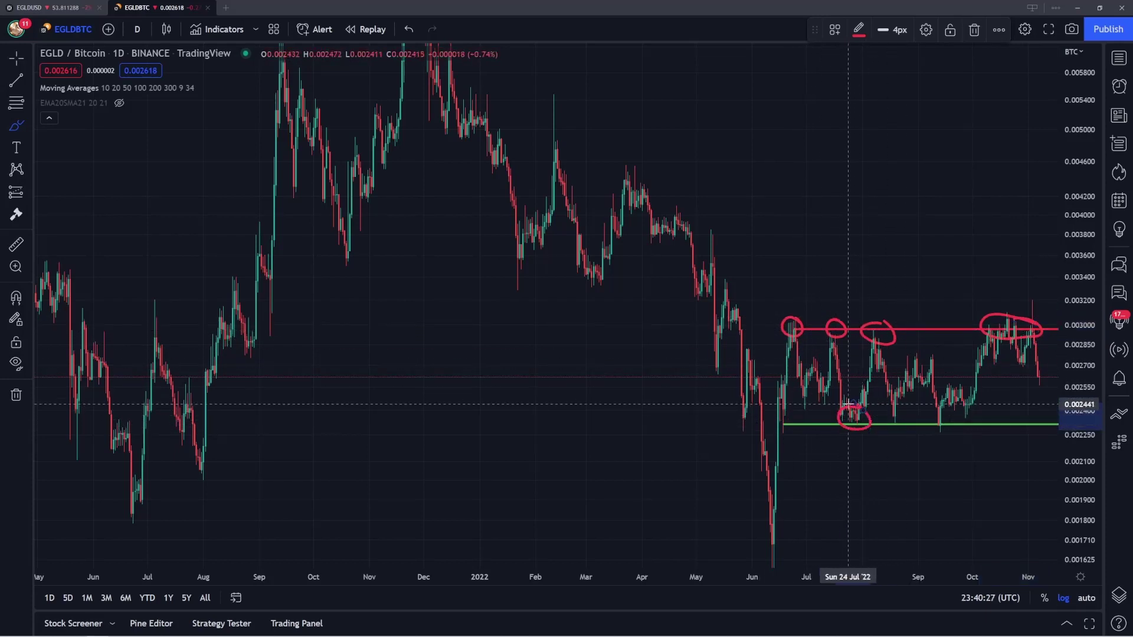
left_click(859, 30)
left_click(900, 71)
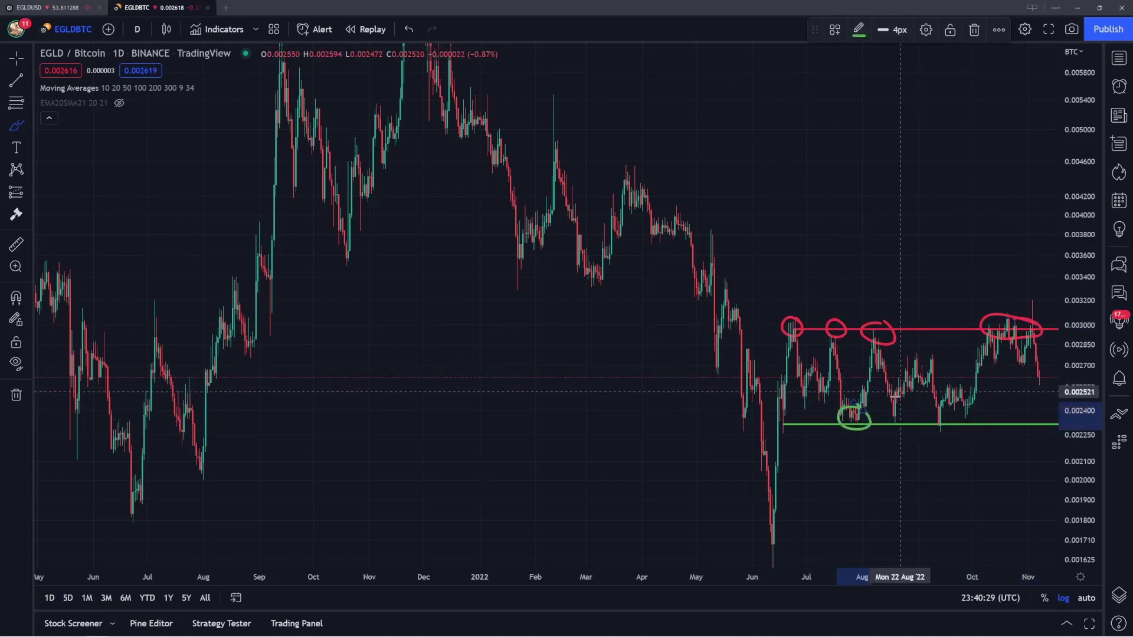
left_click_drag(897, 413, 947, 415)
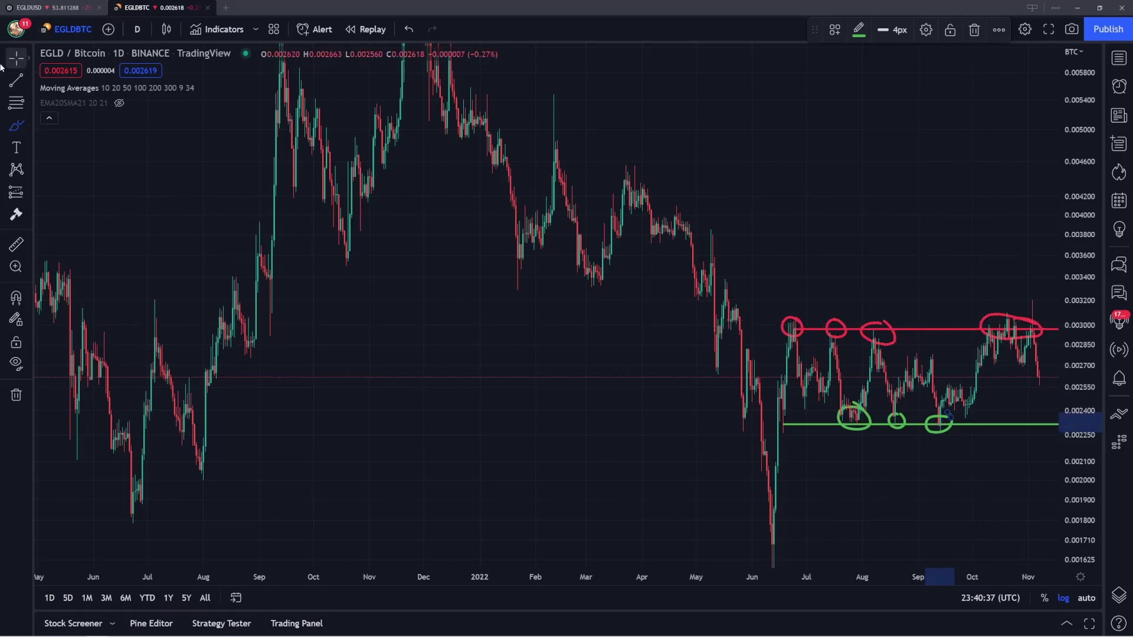
Sketch a green projected price path breaking below the support line into December 2022, and delete it.
mouse_move(897, 295)
left_mouse_down()
mouse_move(902, 258)
mouse_move(845, 227)
left_mouse_up()
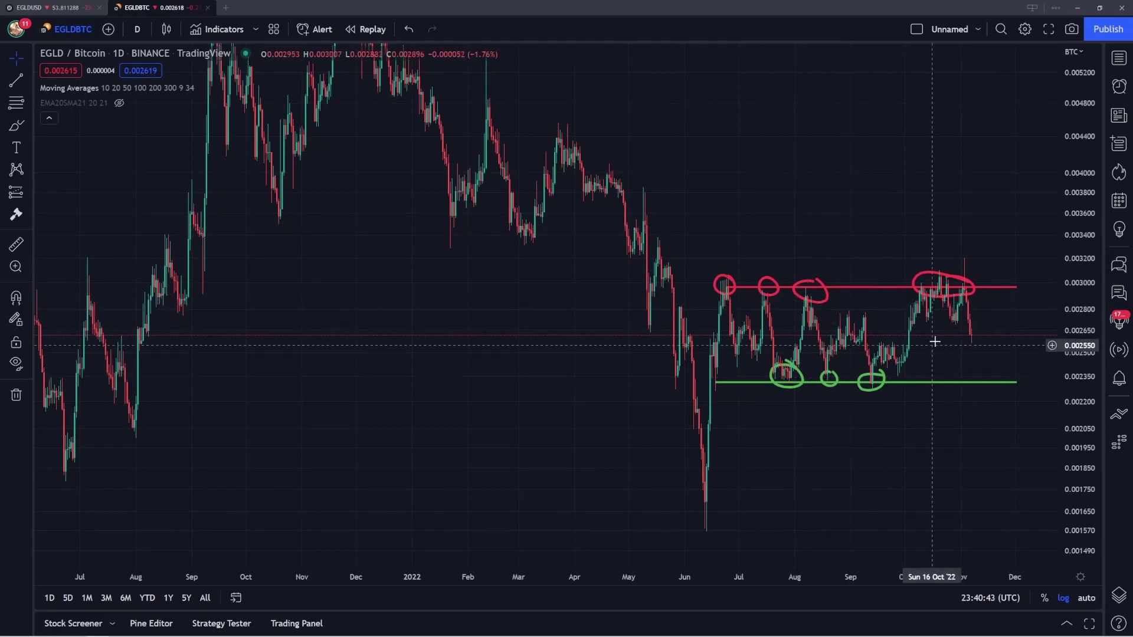
left_click(16, 125)
mouse_move(973, 370)
left_mouse_down()
mouse_move(984, 397)
mouse_move(1011, 384)
mouse_move(1027, 453)
left_mouse_up()
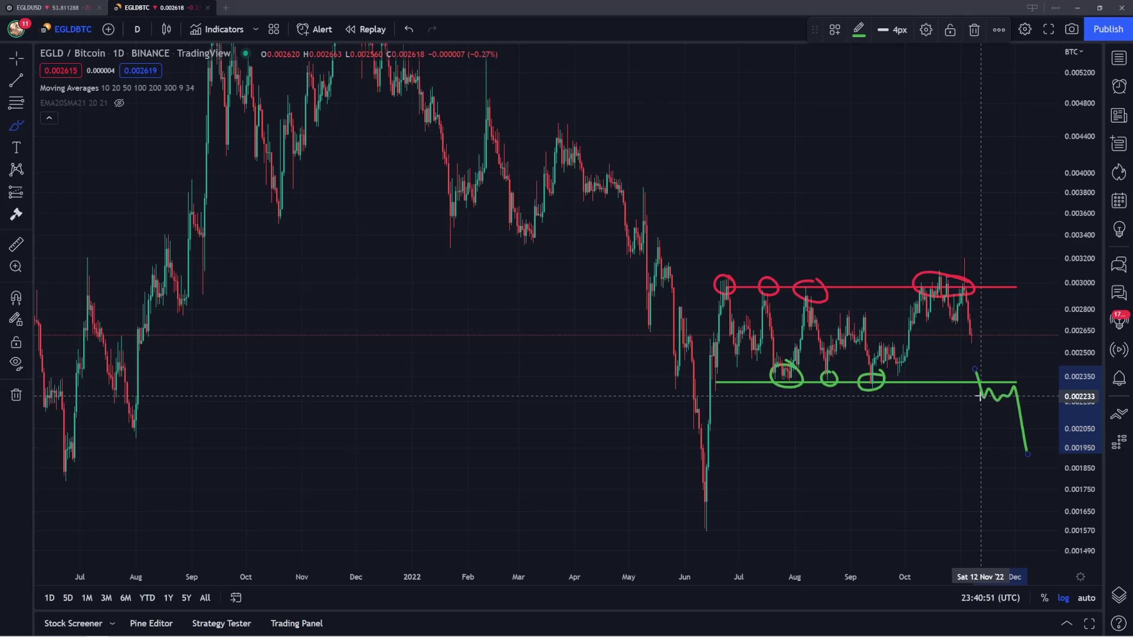
key("Delete")
Sketch a green projected price path rising above the resistance line, delete it, and switch back to the EGLDUSD chart.
mouse_move(969, 290)
left_mouse_down()
mouse_move(993, 264)
mouse_move(1000, 280)
mouse_move(1041, 230)
left_mouse_up()
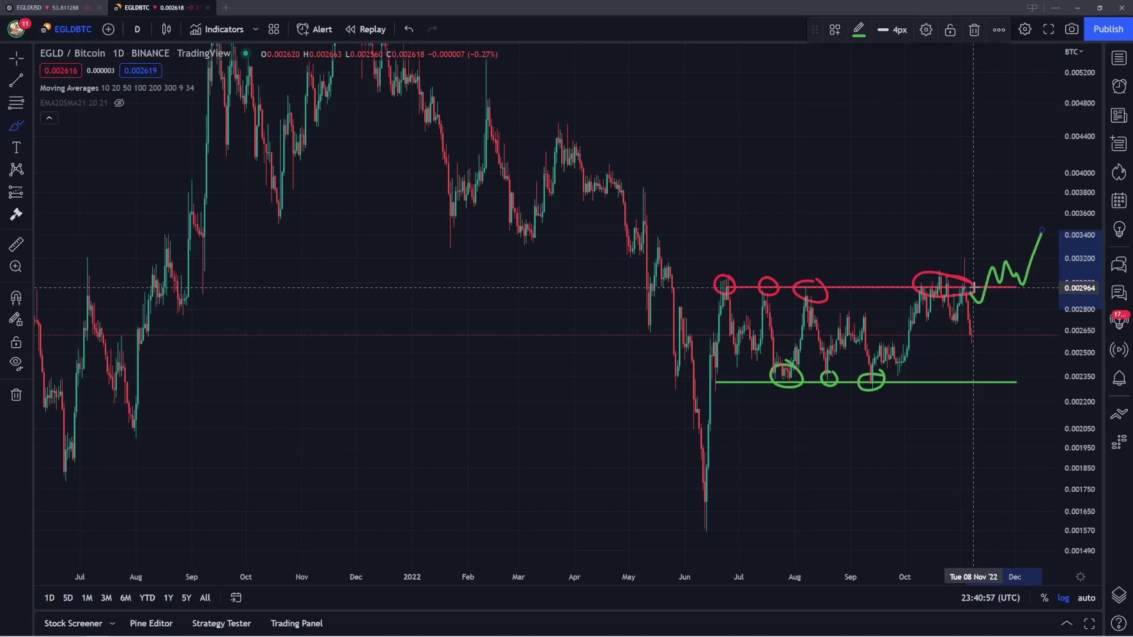
key("Delete")
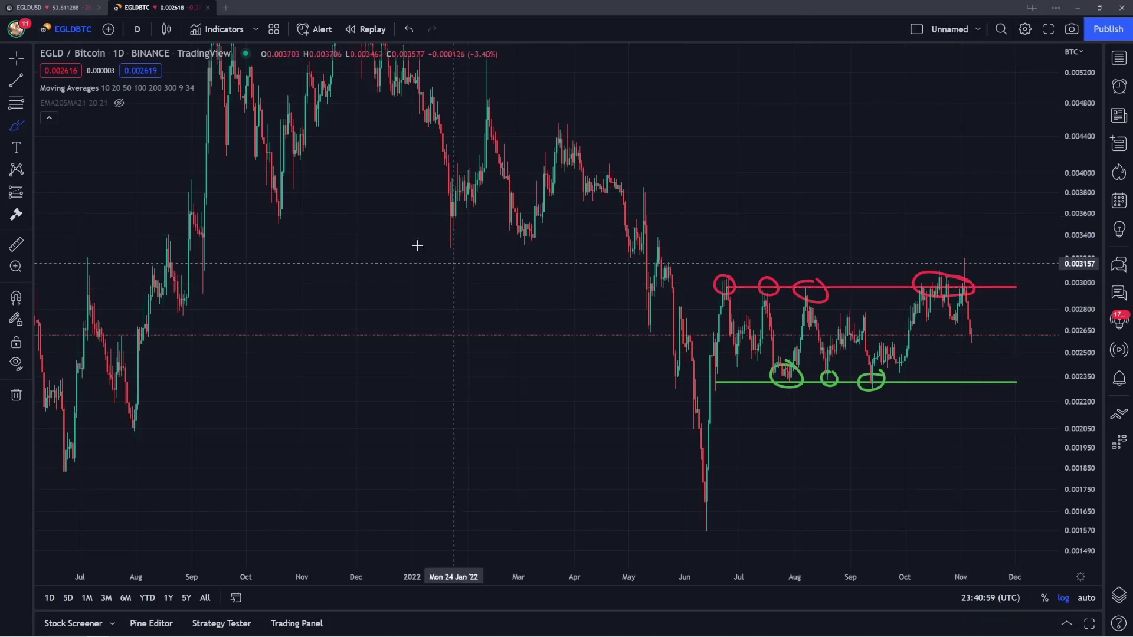
left_click(29, 7)
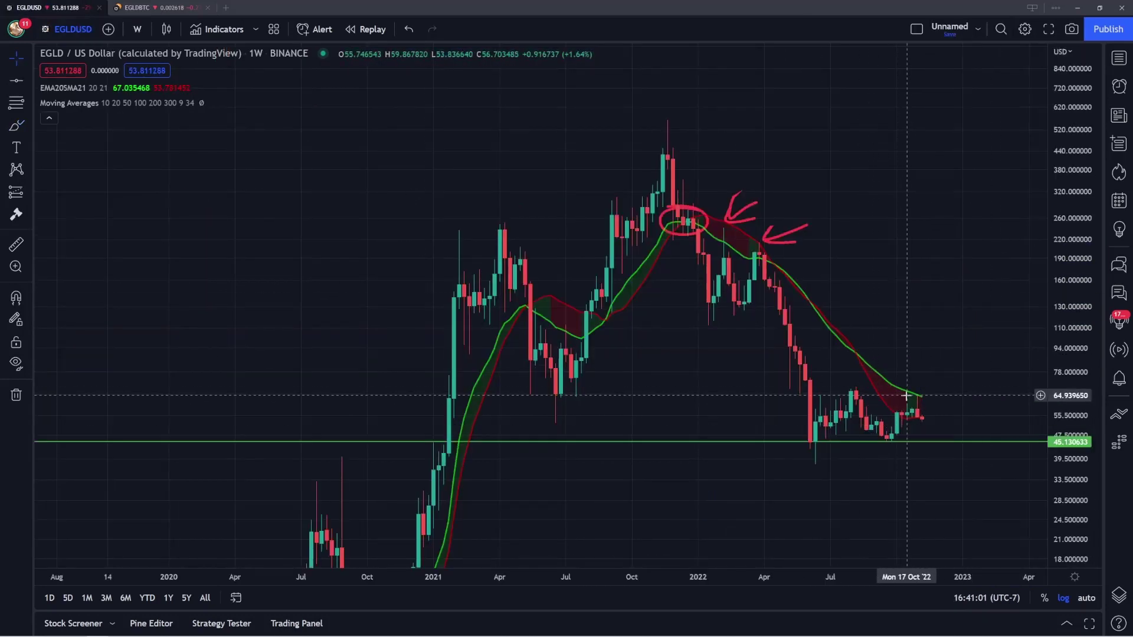